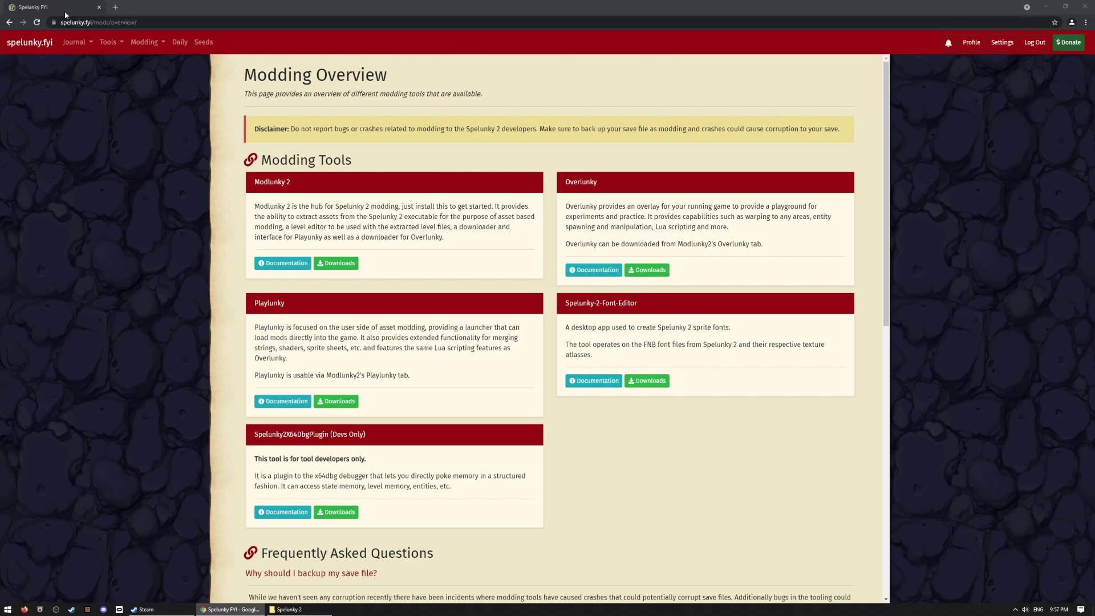
- Go to the Modlunky 2 downloads from the Modding Overview page and download modlunky2.exe from the latest release
{"action": "left_click", "coordinate": [144, 42]}
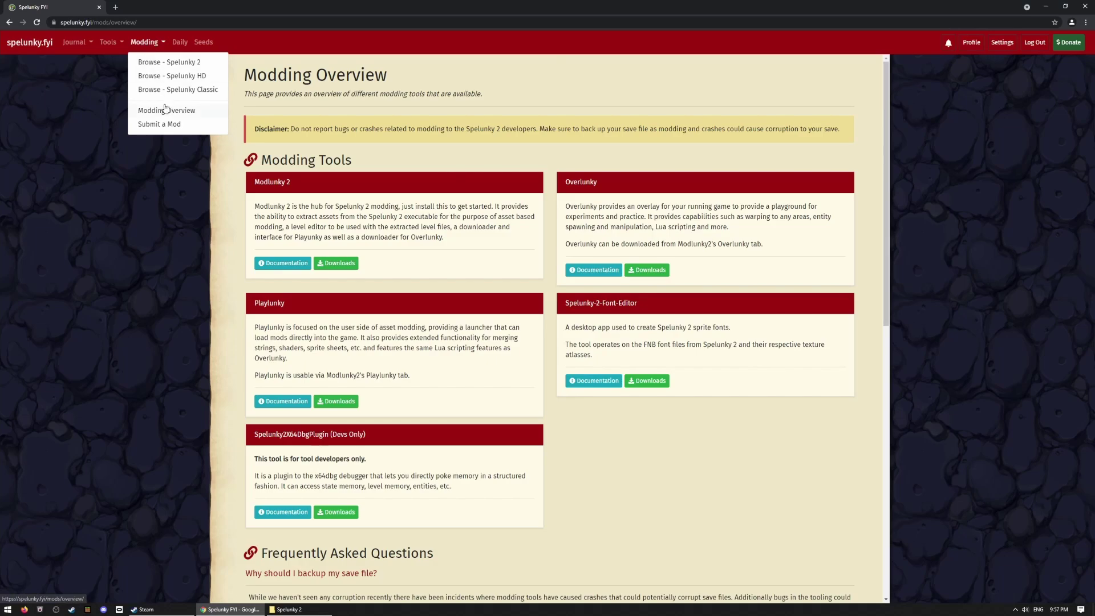
{"action": "left_click", "coordinate": [167, 226]}
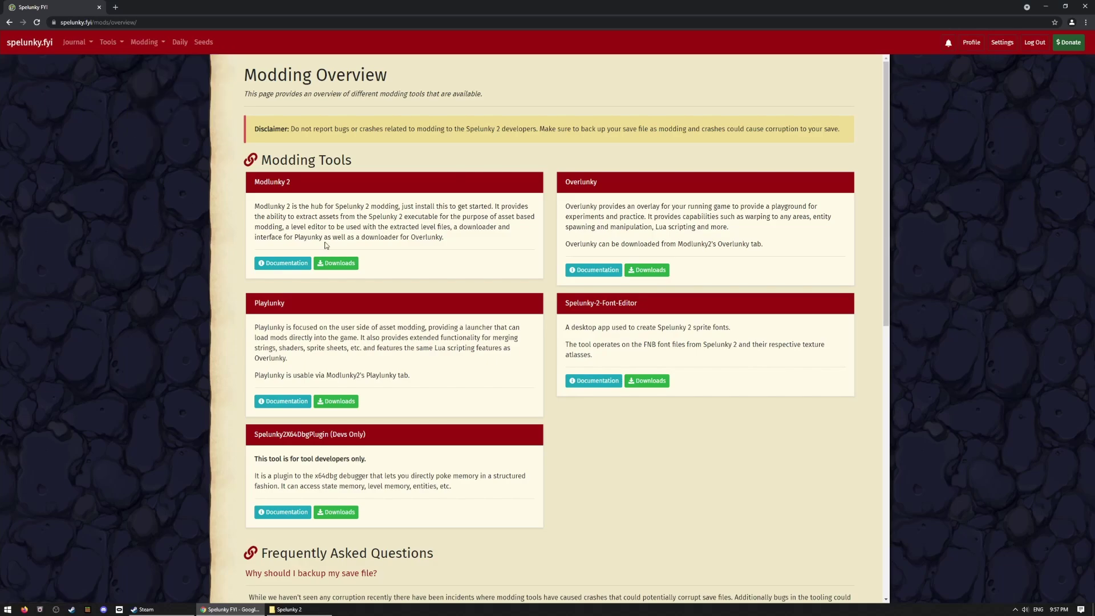
{"action": "left_click", "coordinate": [329, 265]}
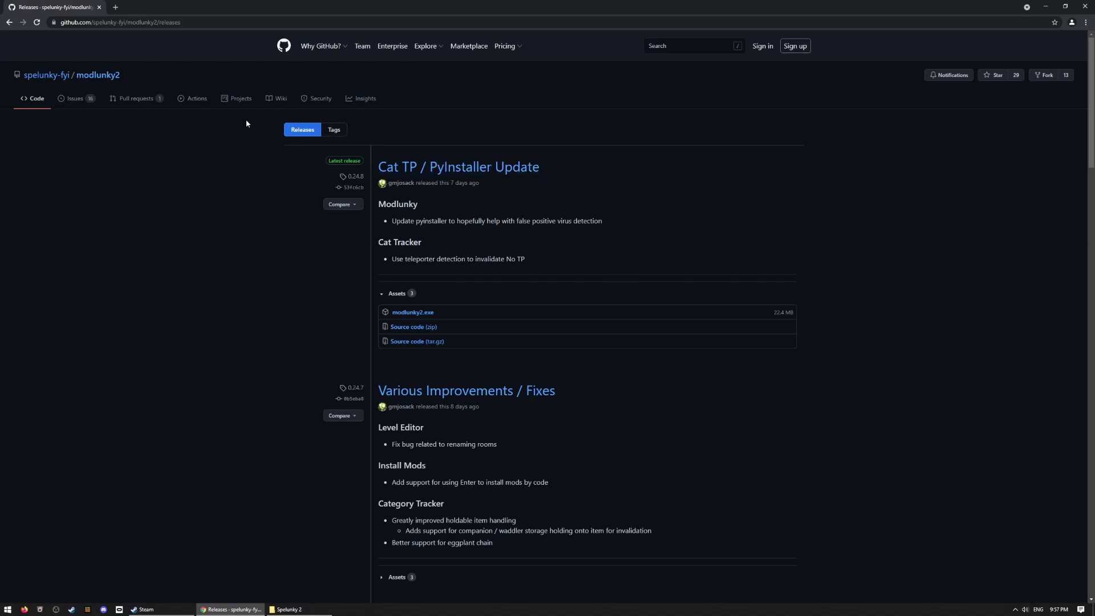
{"action": "scroll", "coordinate": [484, 344], "scroll_direction": "down", "scroll_amount": 2}
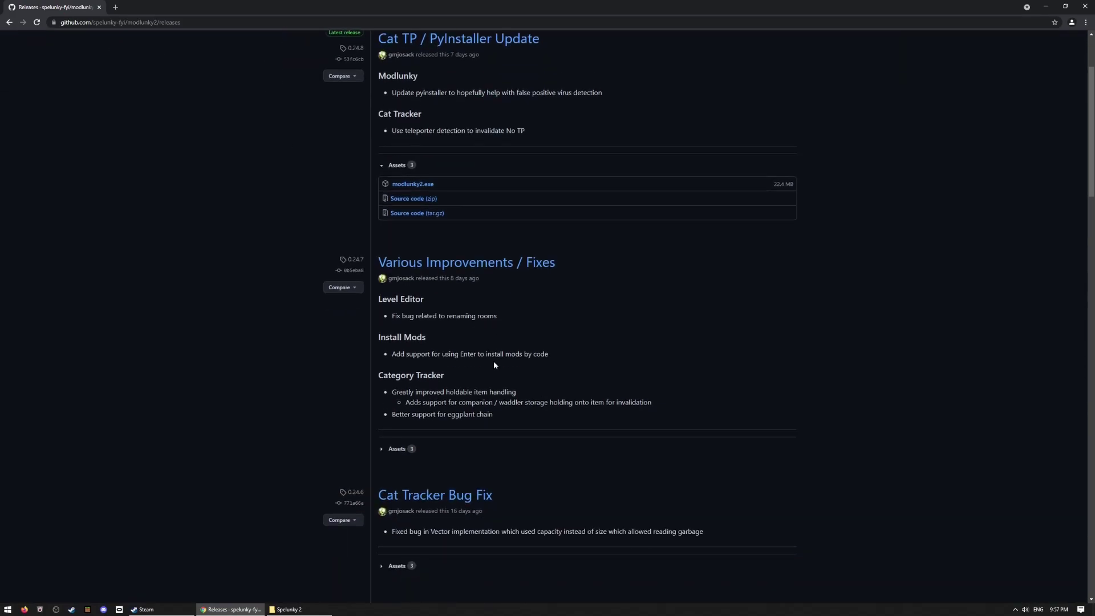
{"action": "scroll", "coordinate": [495, 353], "scroll_direction": "up", "scroll_amount": 1}
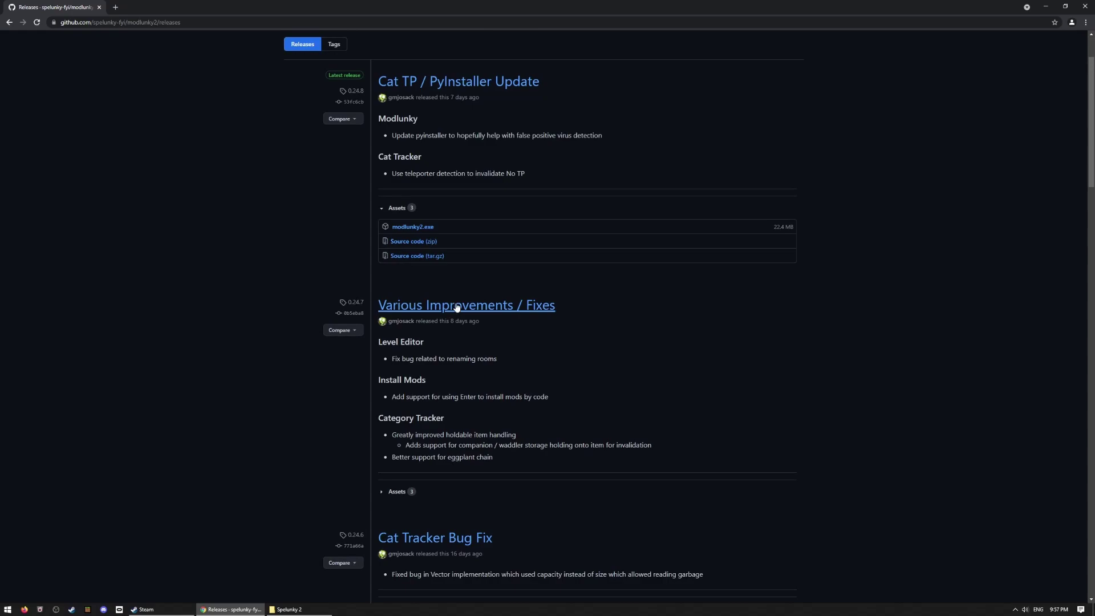
{"action": "left_click", "coordinate": [427, 228]}
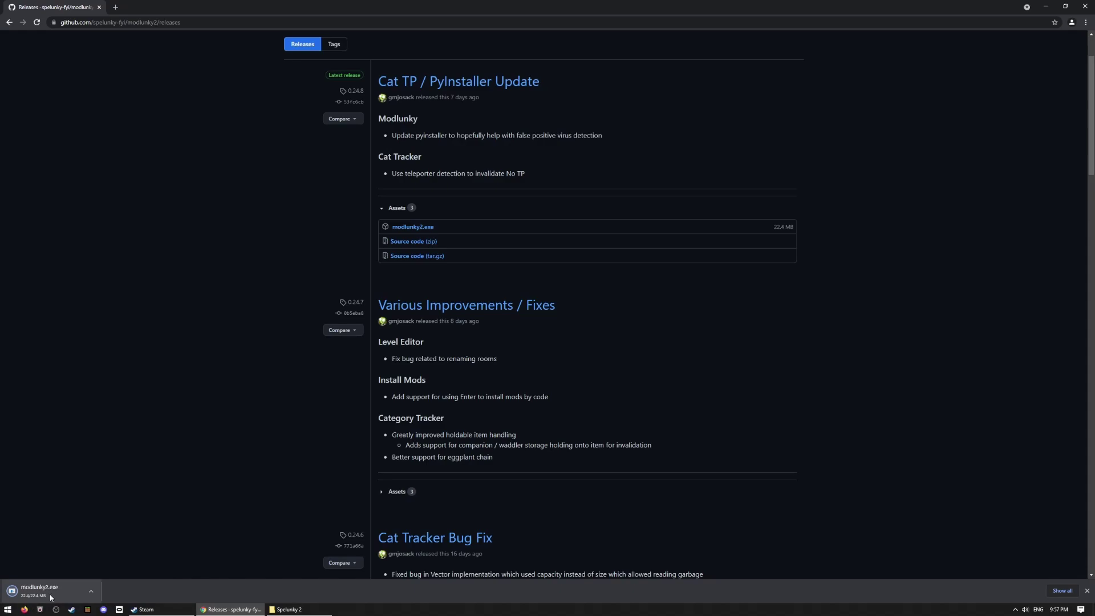
{"action": "left_click", "coordinate": [42, 590]}
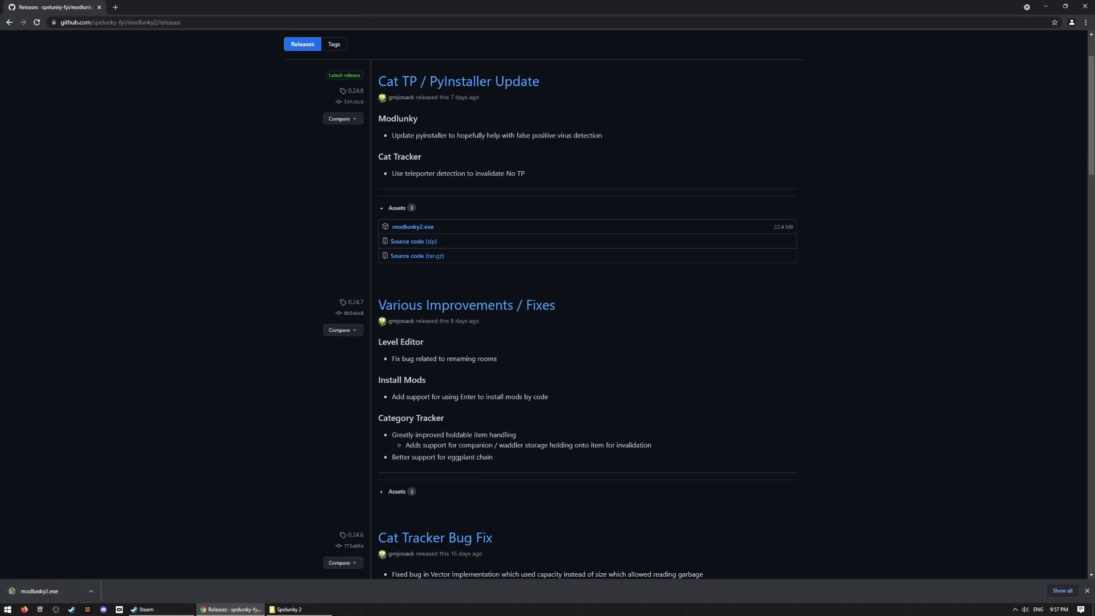
- Switch to Steam and browse the local files of Spelunky 2 to open its installation folder
{"action": "left_click", "coordinate": [169, 608]}
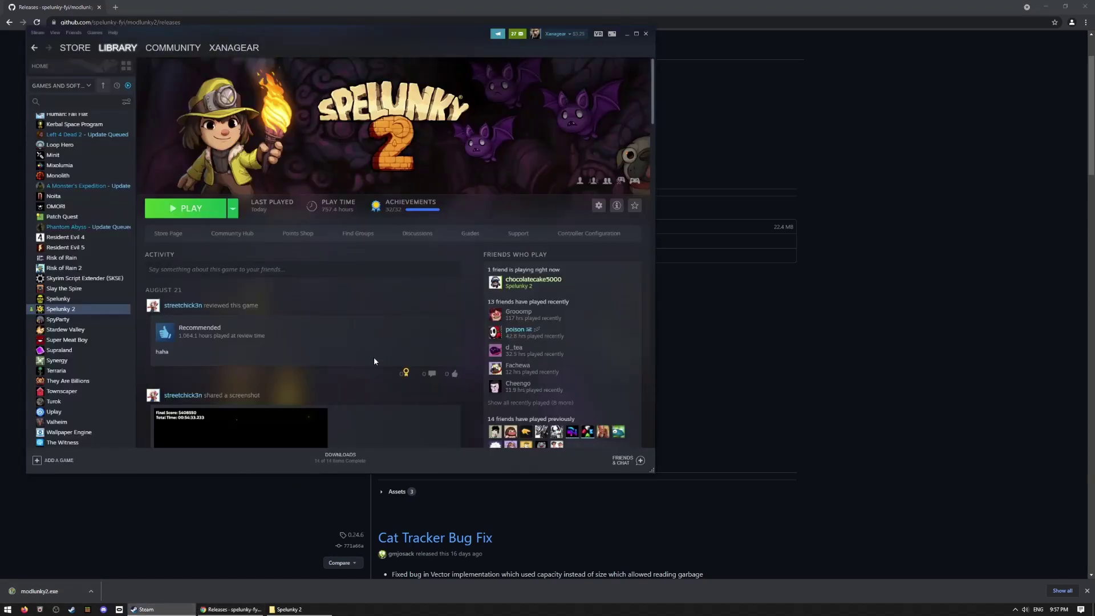
{"action": "right_click", "coordinate": [76, 313]}
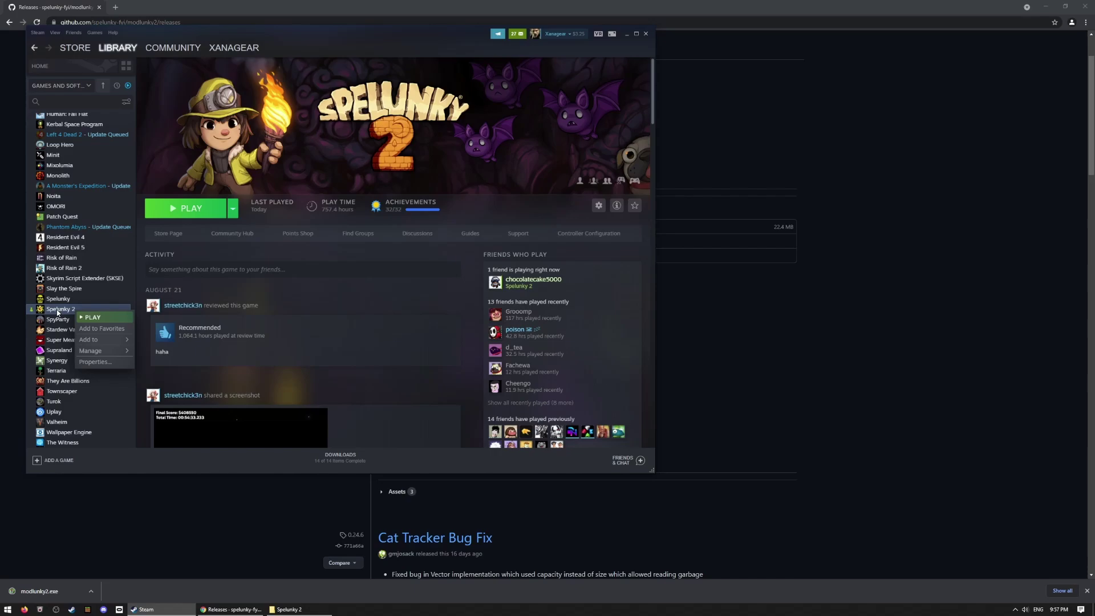
{"action": "mouse_move", "coordinate": [104, 350]}
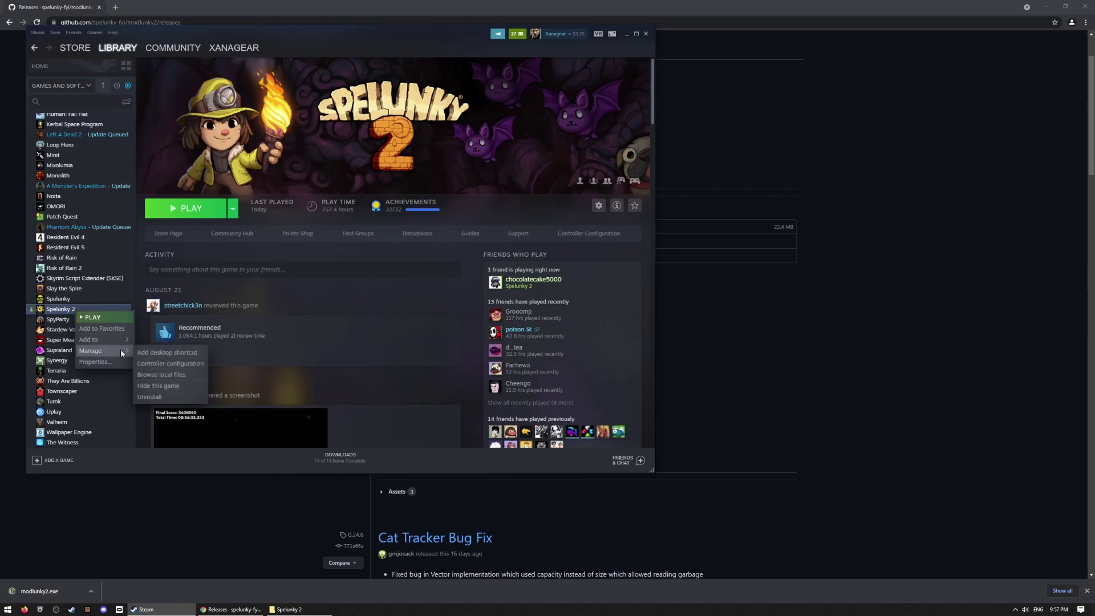
{"action": "left_click", "coordinate": [169, 375]}
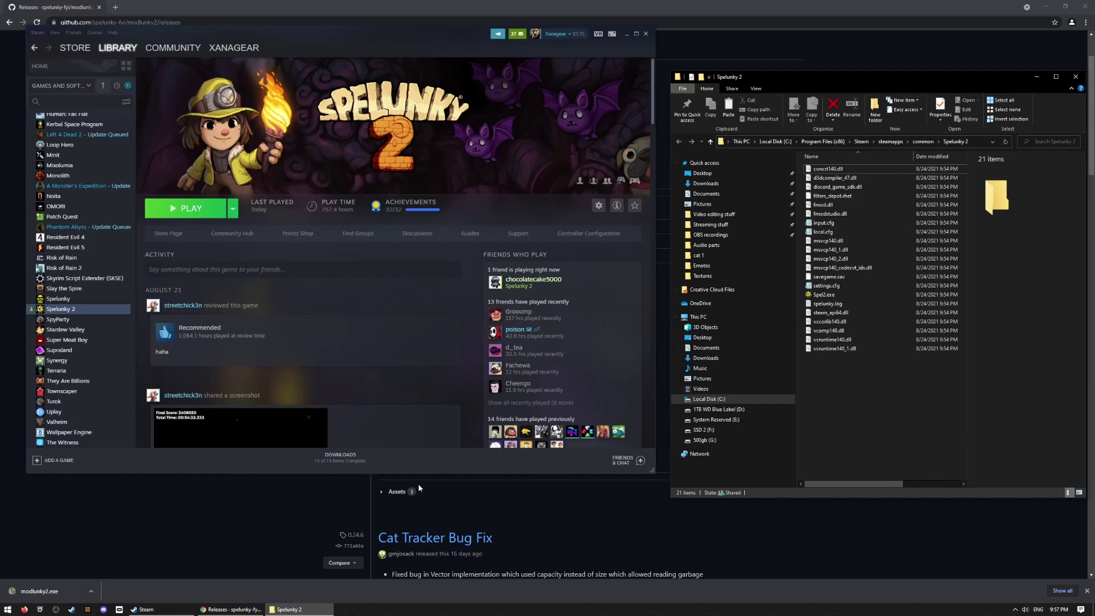
- Put the downloaded modlunky2.exe into the Spelunky 2 installation folder
{"action": "left_click", "coordinate": [330, 547]}
{"action": "left_click", "coordinate": [286, 610]}
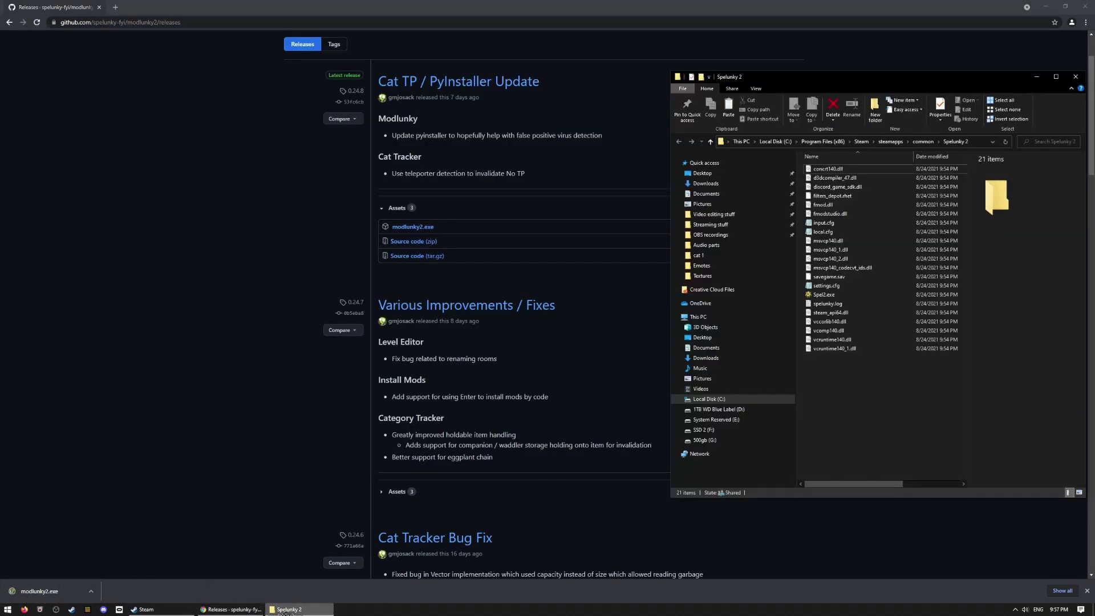
{"action": "left_click_drag", "start_coordinate": [285, 614], "coordinate": [875, 347]}
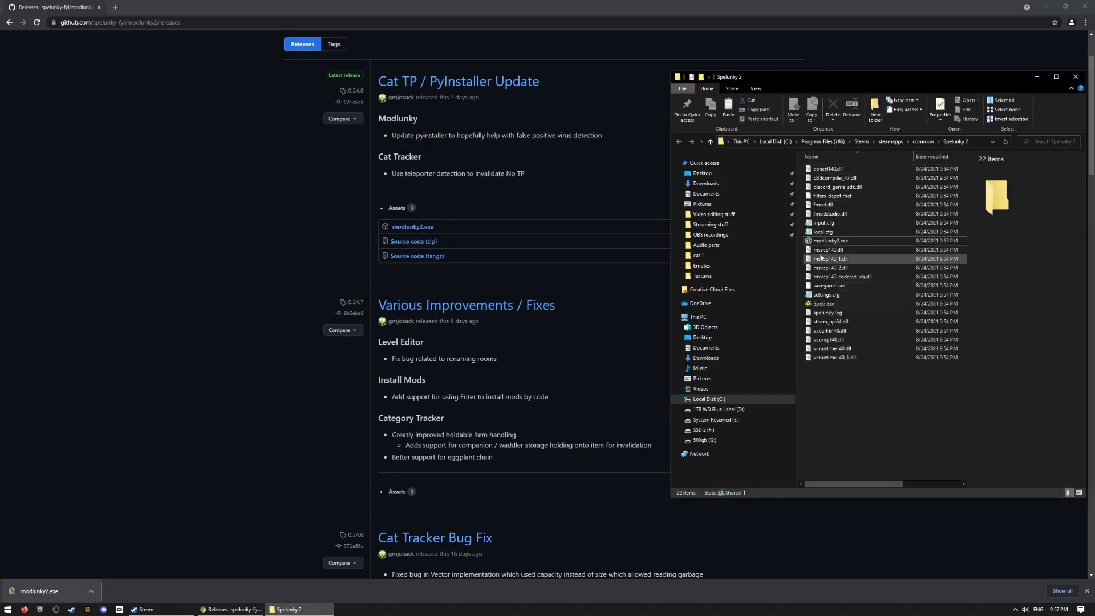
- Launch modlunky2.exe from the Spelunky 2 folder, allow it to run past SmartScreen, and move its window aside
{"action": "left_click_drag", "start_coordinate": [885, 76], "coordinate": [701, 64]}
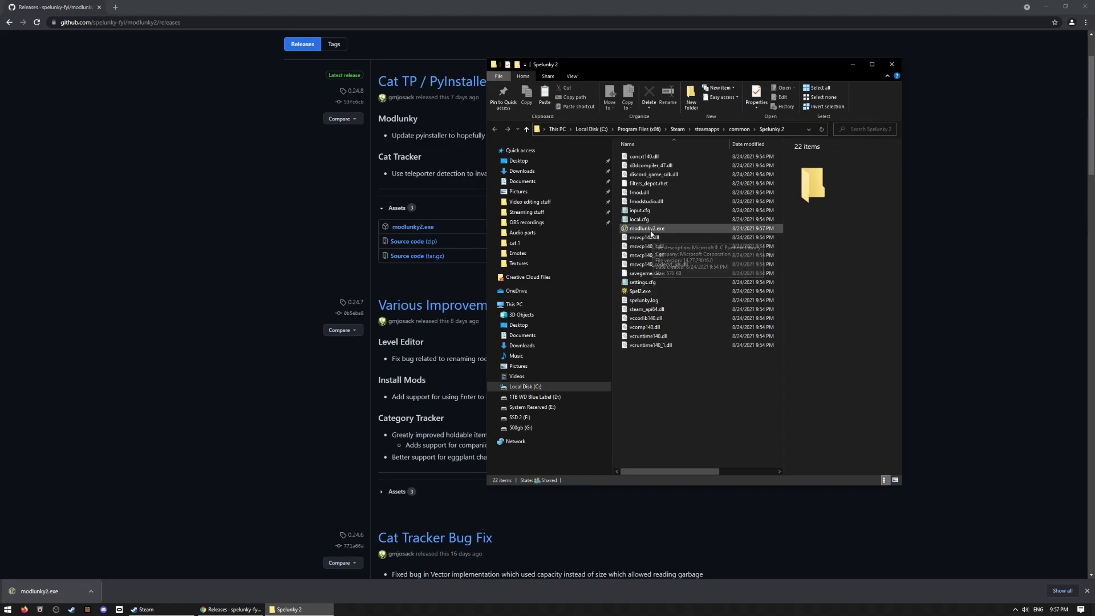
{"action": "double_click", "coordinate": [648, 228]}
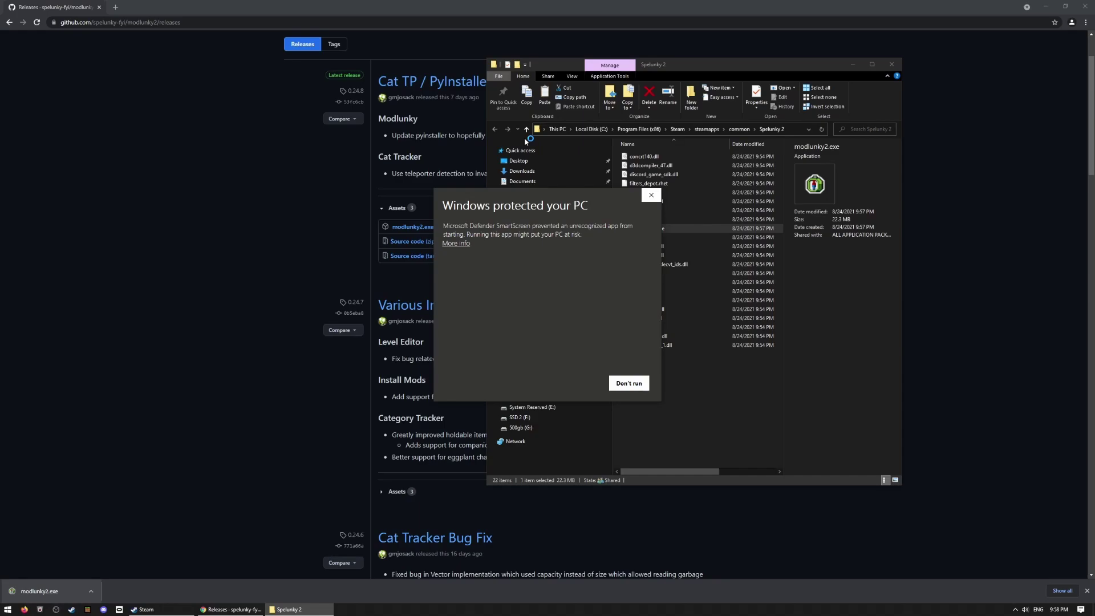
{"action": "left_click", "coordinate": [457, 243]}
{"action": "left_click", "coordinate": [570, 382]}
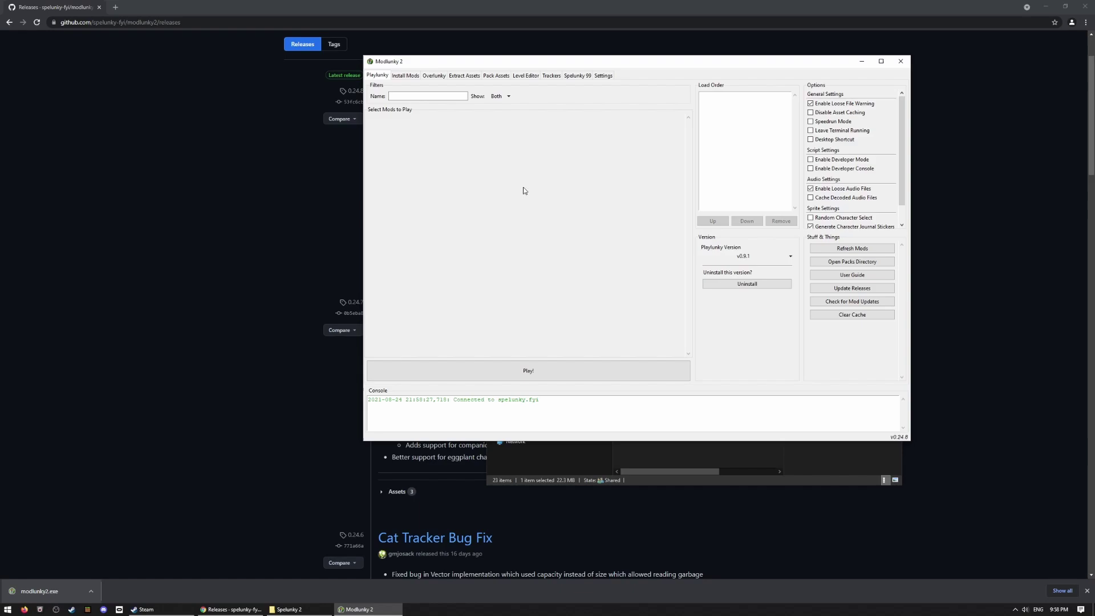
{"action": "left_click_drag", "start_coordinate": [435, 63], "coordinate": [583, 97]}
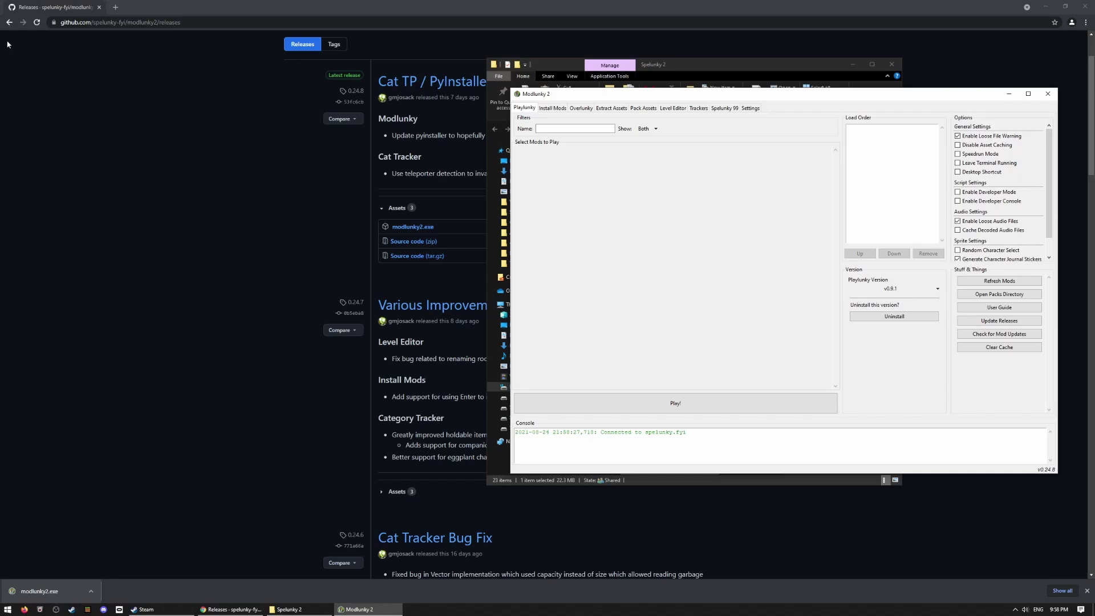
- Return to spelunky.fyi in the browser and list the Spelunky 2 mods ordered by Most Downloads
{"action": "left_click", "coordinate": [9, 22]}
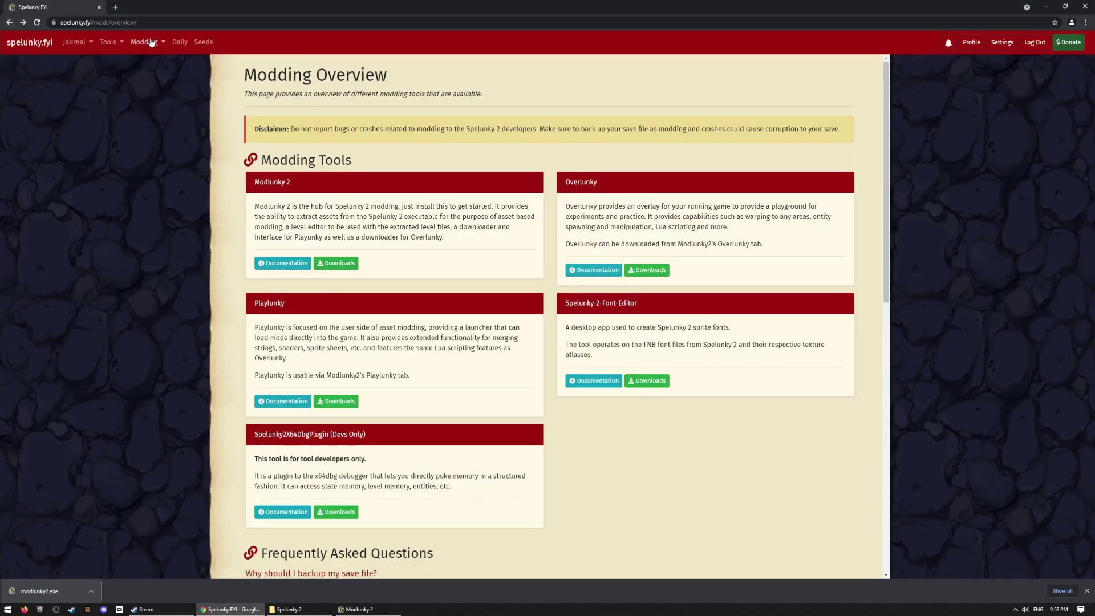
{"action": "left_click", "coordinate": [152, 42]}
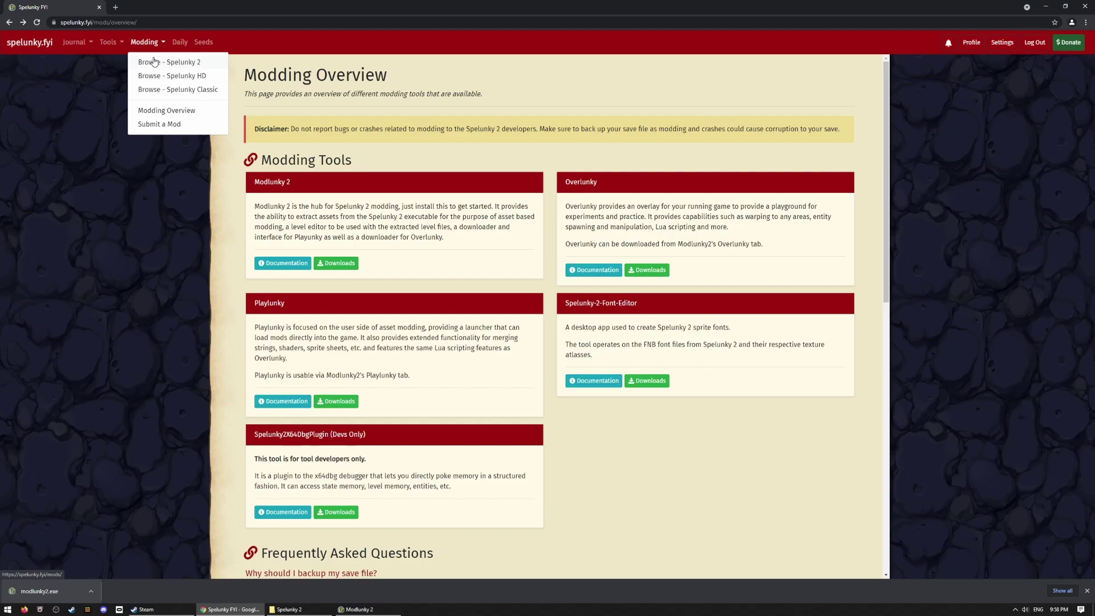
{"action": "left_click", "coordinate": [154, 62]}
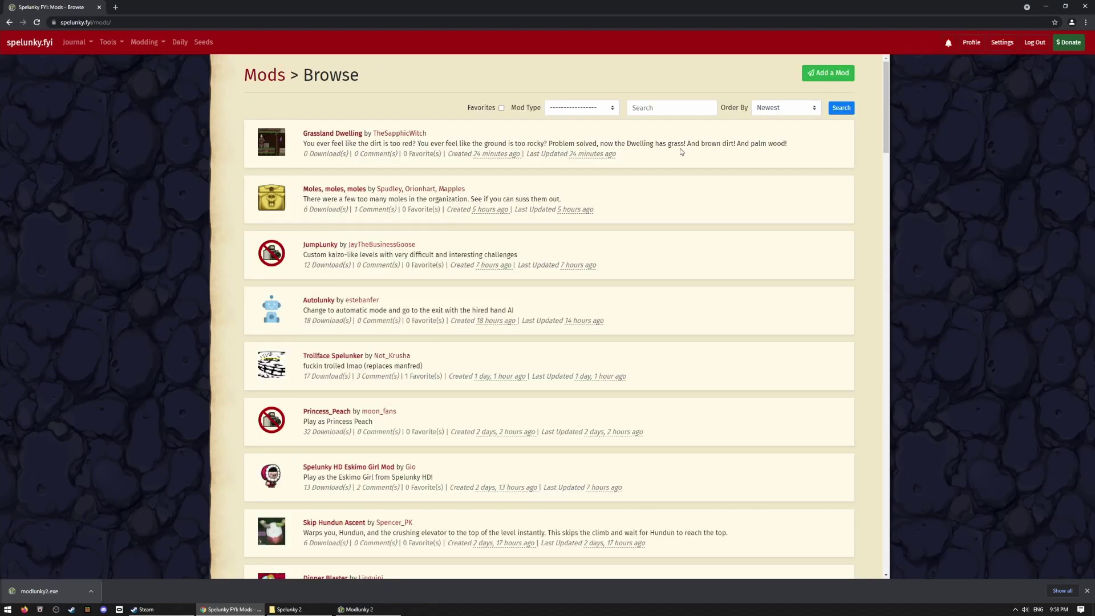
{"action": "left_click", "coordinate": [786, 108]}
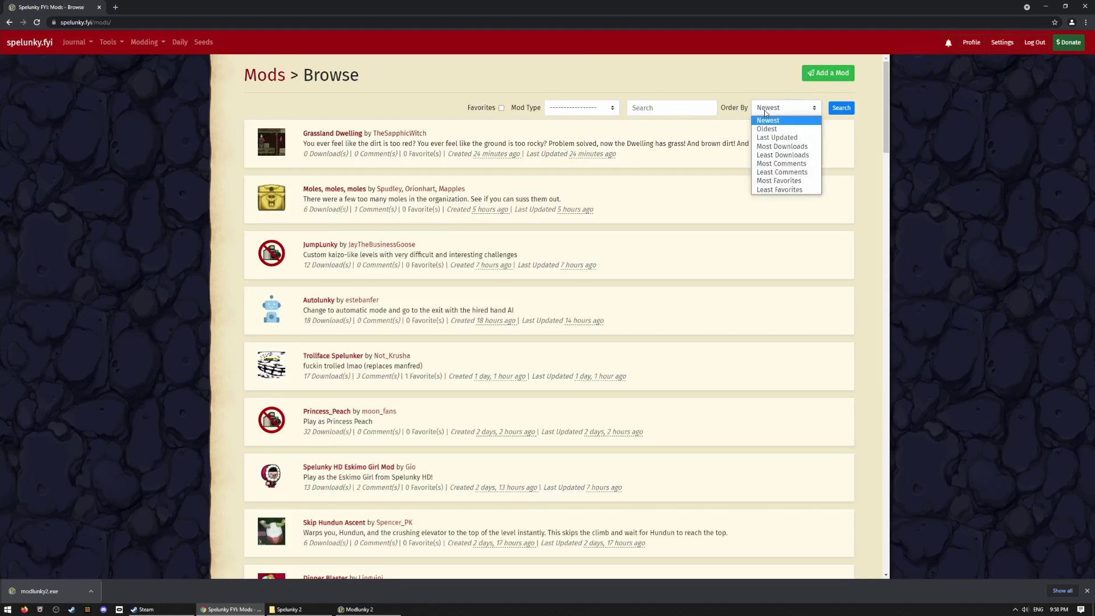
{"action": "left_click", "coordinate": [787, 147]}
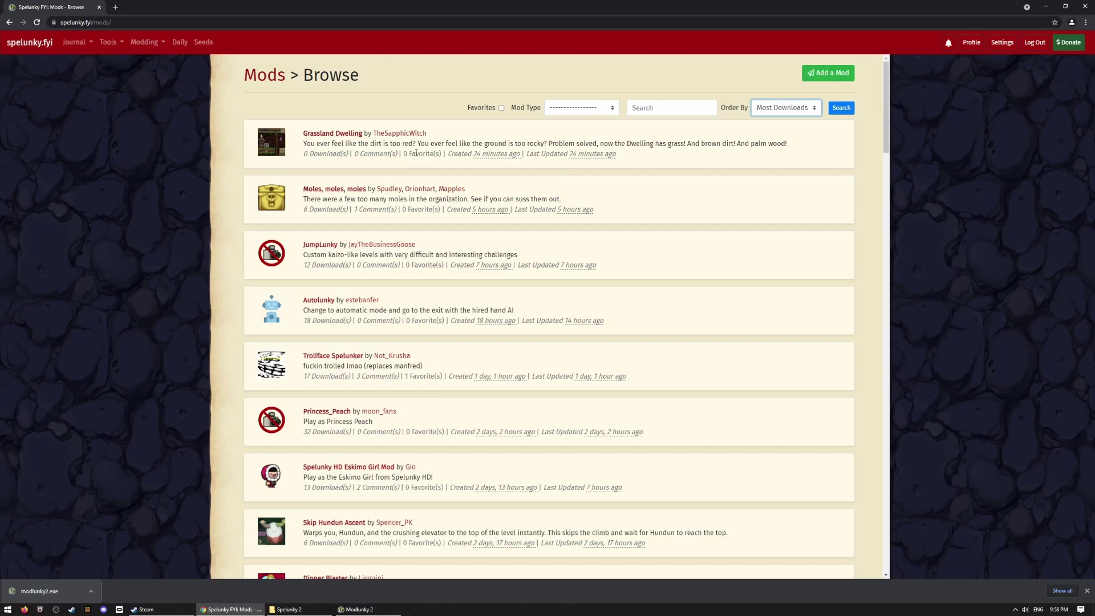
{"action": "left_click", "coordinate": [833, 108]}
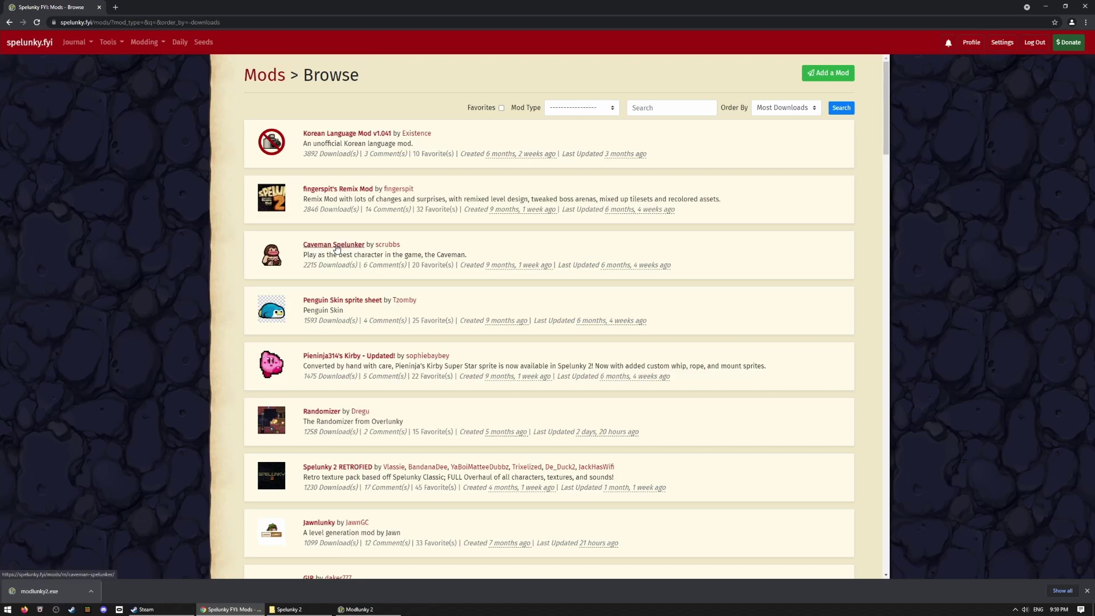
- Open the Caveman Spelunker mod page and install char_caveman.png directly into Modlunky 2
{"action": "left_click", "coordinate": [337, 246]}
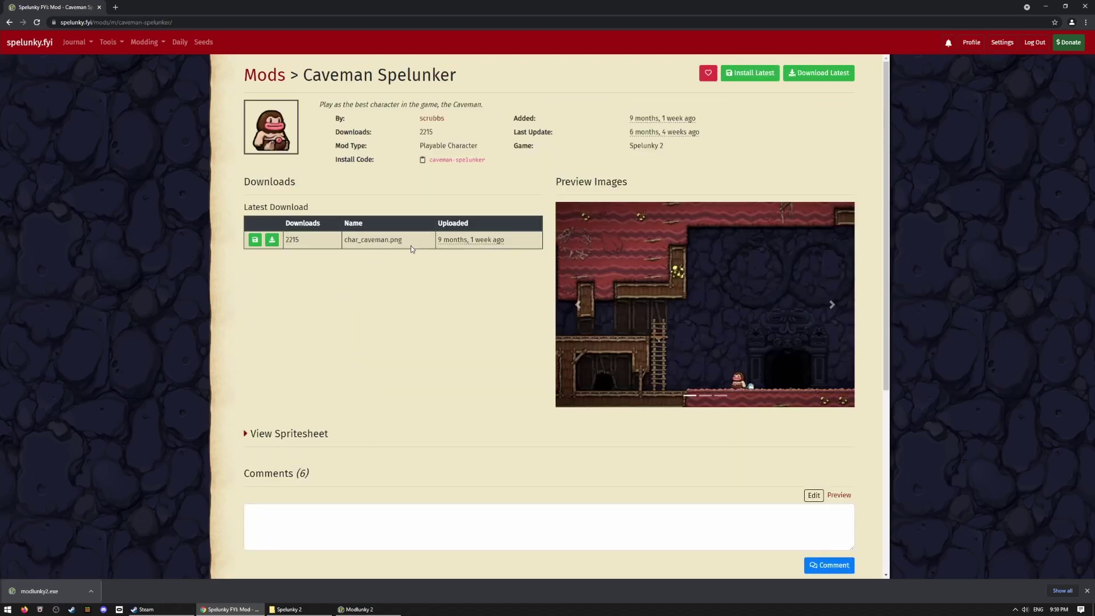
{"action": "left_click", "coordinate": [255, 240]}
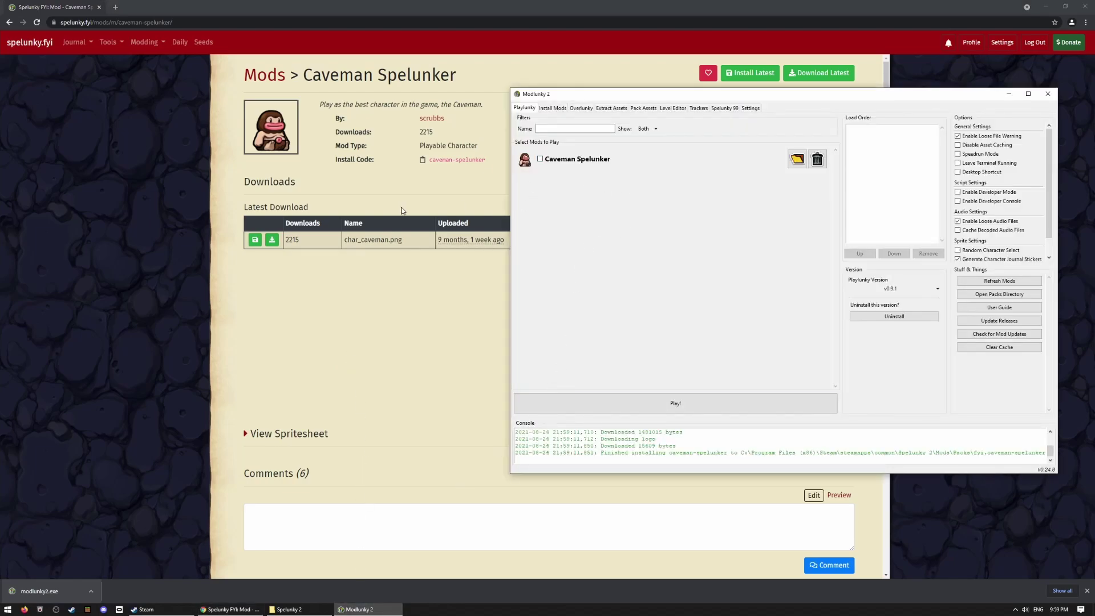
- Bring up the install code entry in Modlunky 2 and highlight the Caveman Spelunker install code on its web page
{"action": "left_click_drag", "start_coordinate": [488, 160], "coordinate": [429, 159]}
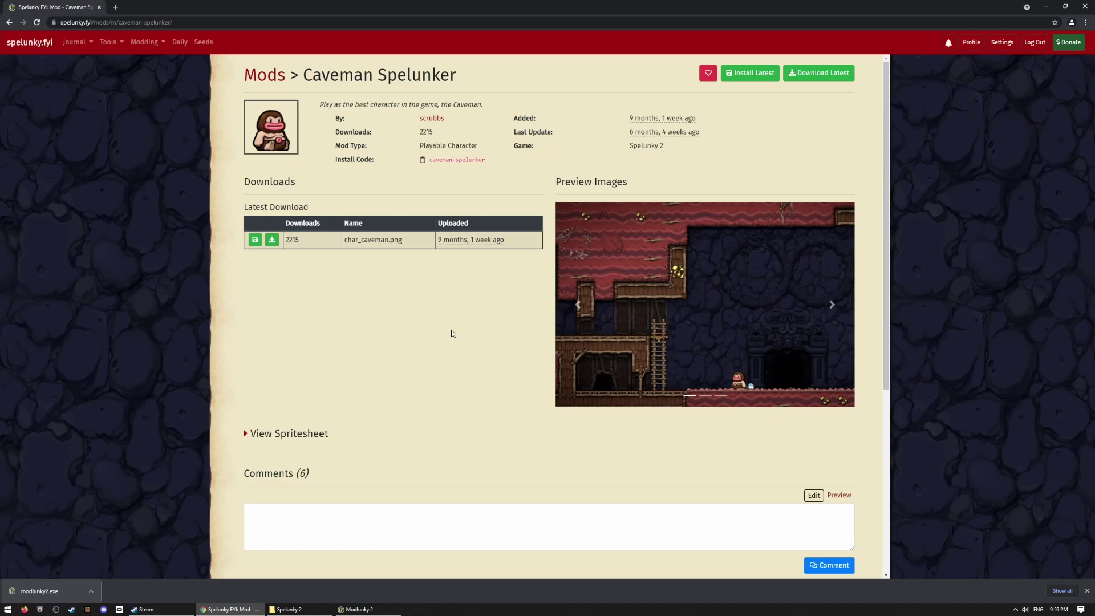
{"action": "left_click", "coordinate": [360, 609]}
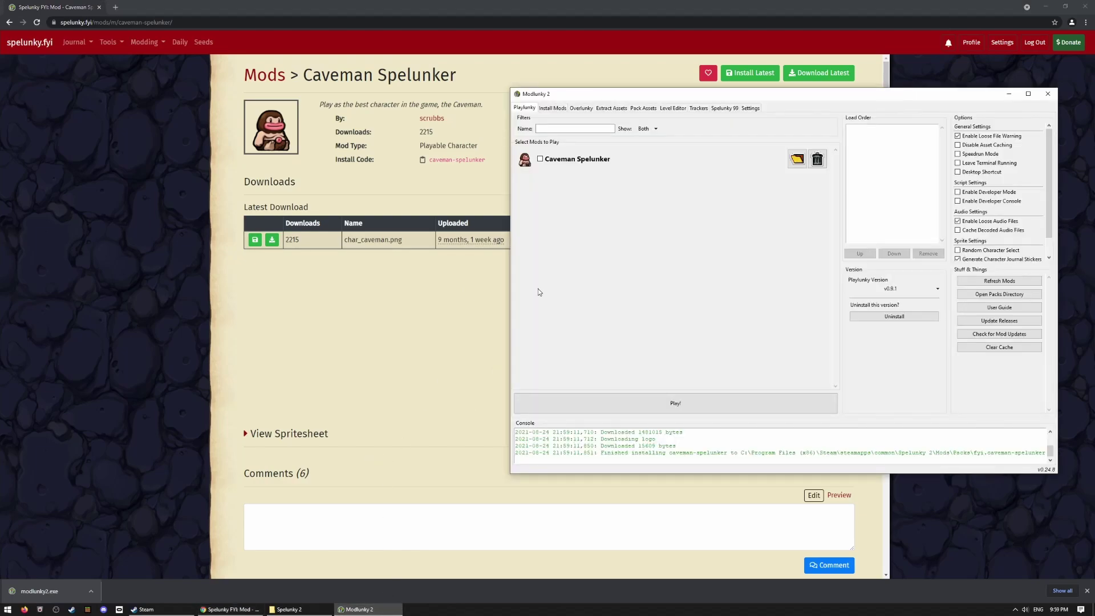
{"action": "left_click", "coordinate": [555, 108]}
{"action": "left_click", "coordinate": [551, 381]}
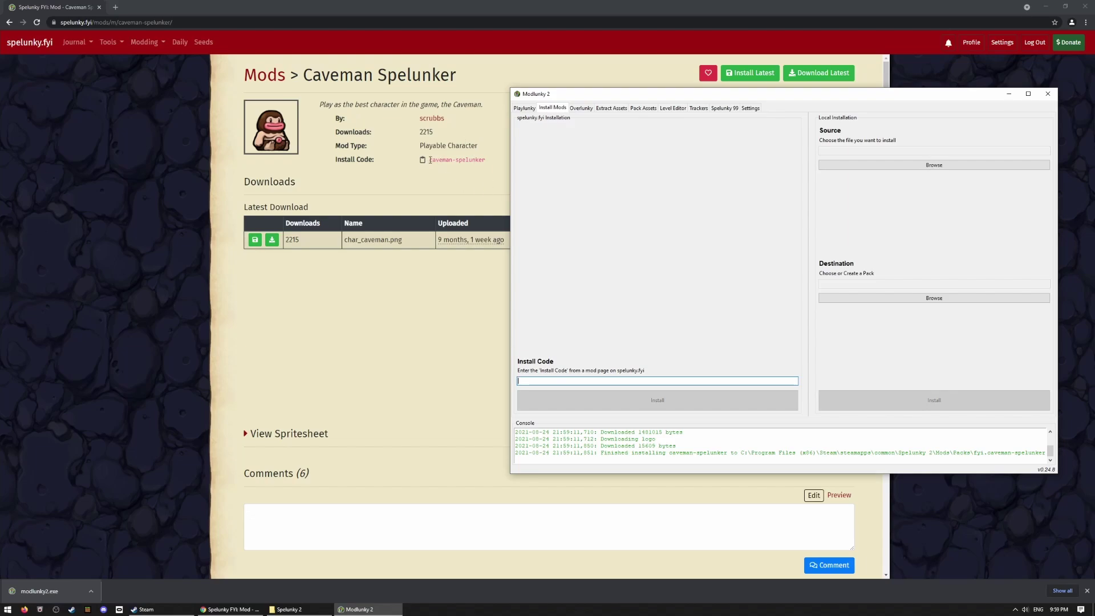
{"action": "left_click_drag", "start_coordinate": [429, 160], "coordinate": [485, 160]}
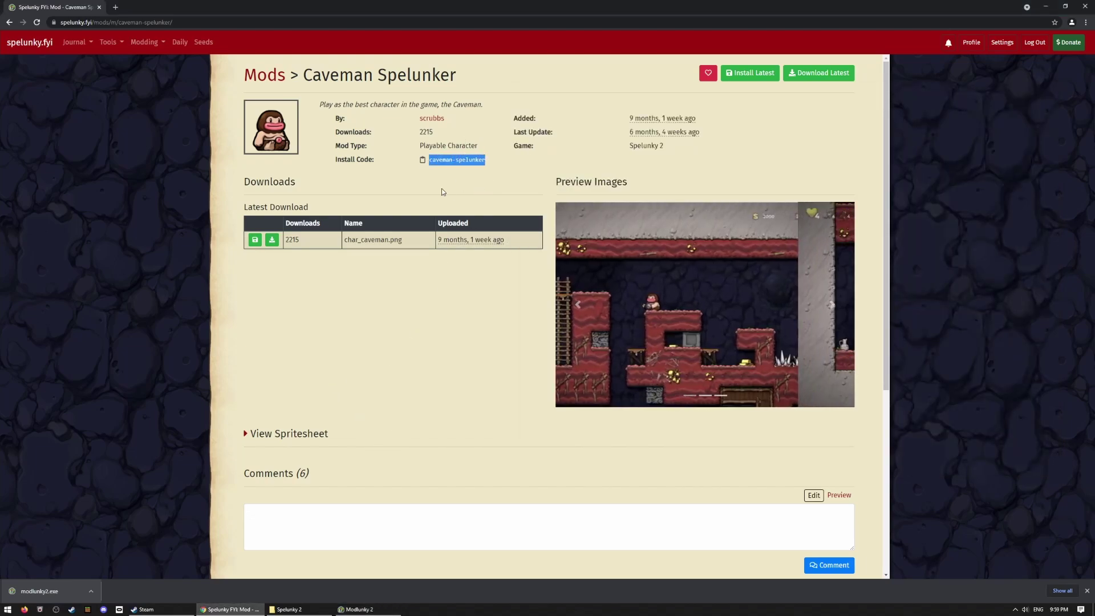
{"action": "left_click", "coordinate": [359, 609]}
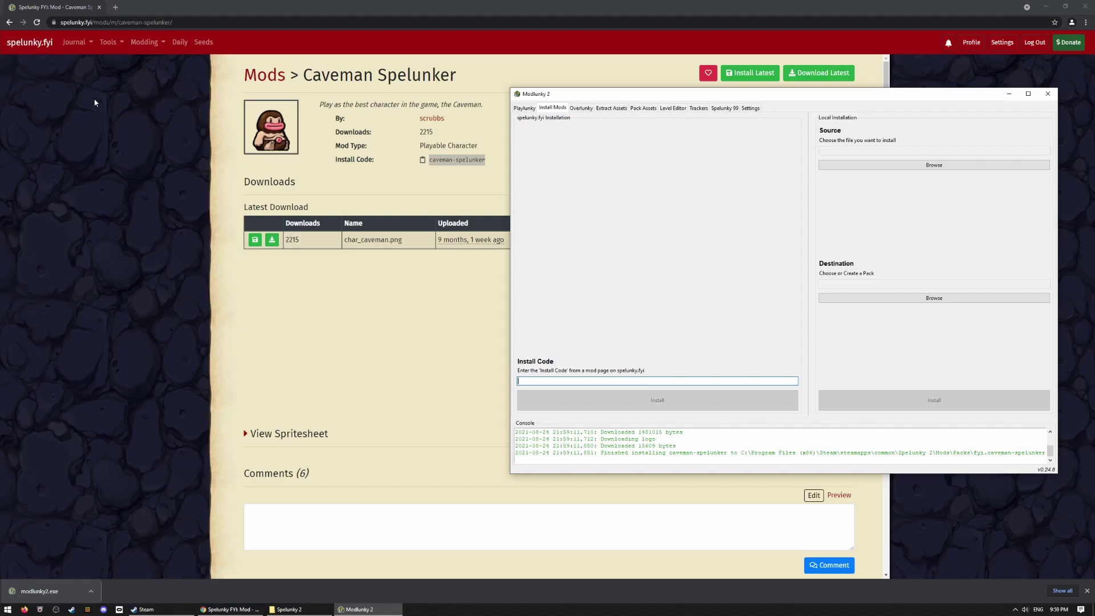
- Install the Penguin Skin sprite sheet mod with its copied install code penguin-skin-sprite-sheet, and return to Modlunky 2's list of playable mods
{"action": "left_click", "coordinate": [6, 23]}
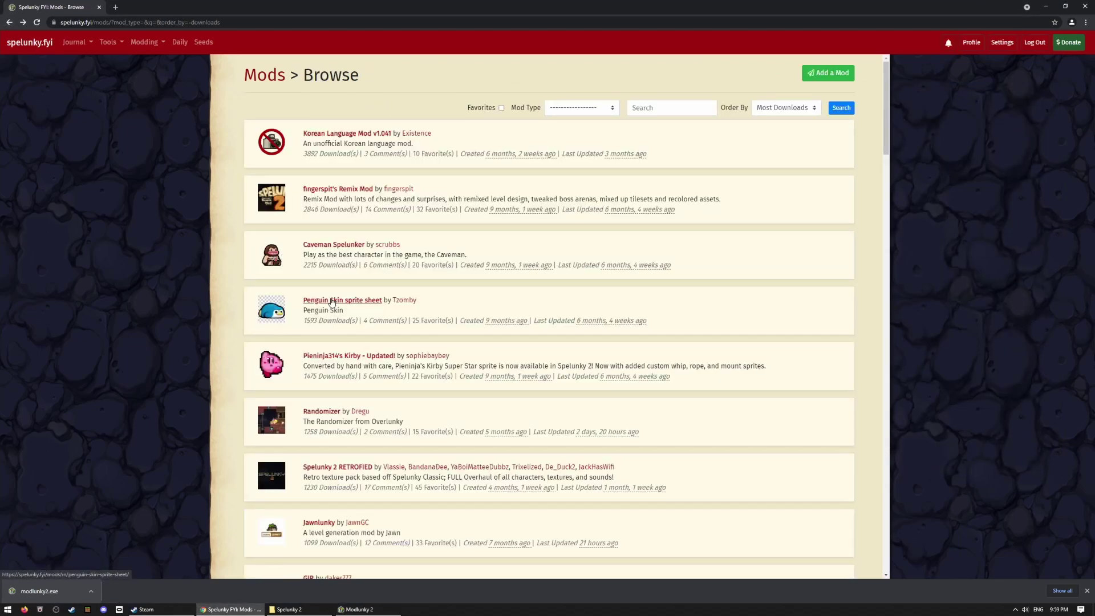
{"action": "left_click", "coordinate": [303, 321]}
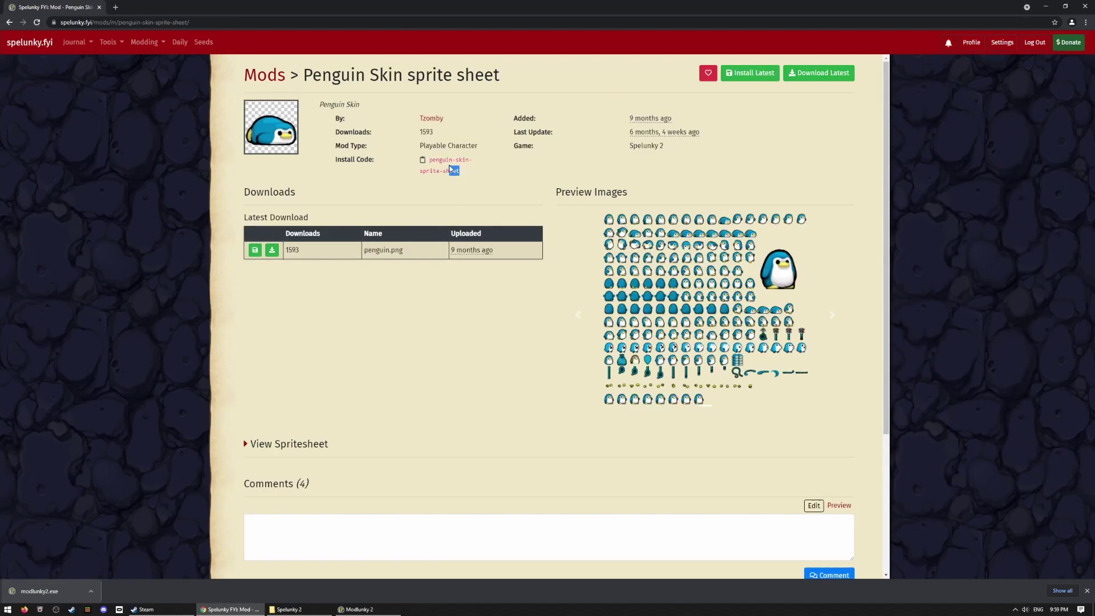
{"action": "left_click_drag", "start_coordinate": [460, 171], "coordinate": [429, 160]}
{"action": "key", "text": "ctrl+c"}
{"action": "left_click", "coordinate": [358, 609]}
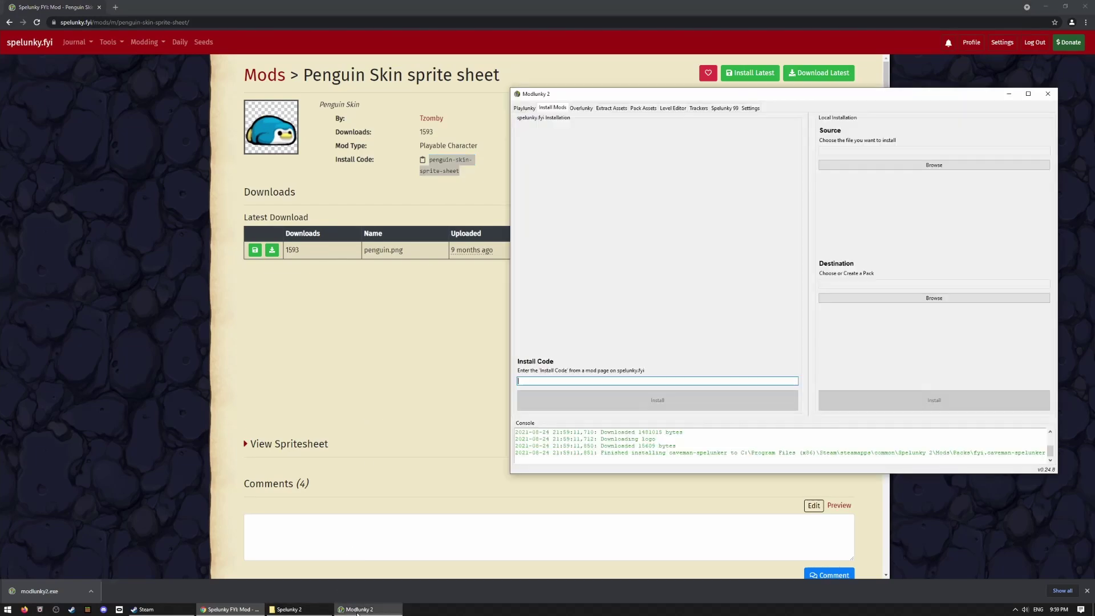
{"action": "key", "text": "ctrl+v"}
{"action": "left_click", "coordinate": [590, 402]}
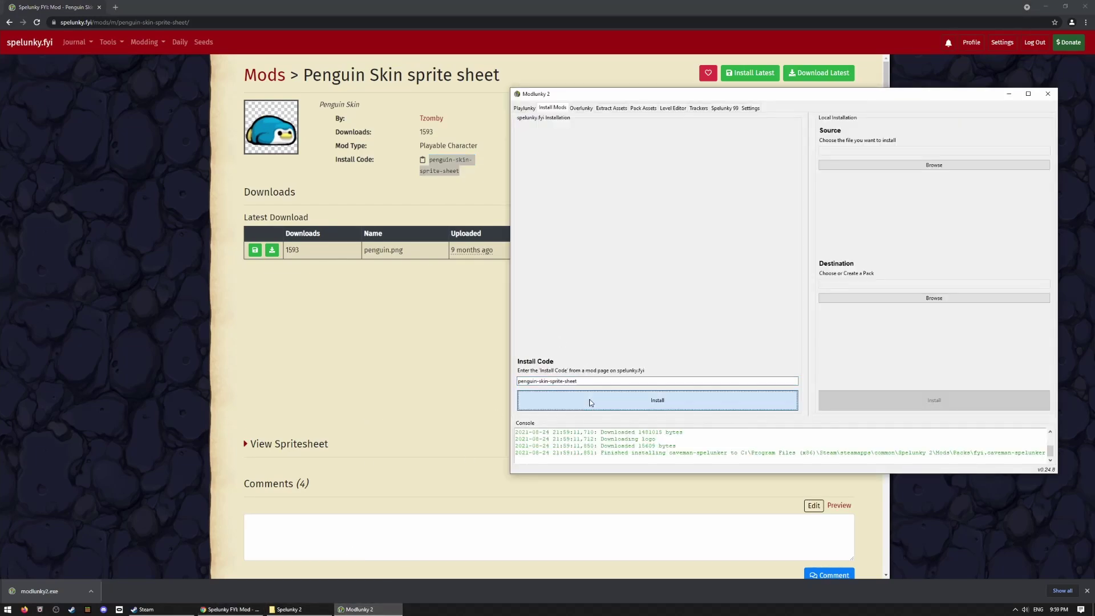
{"action": "left_click", "coordinate": [525, 107]}
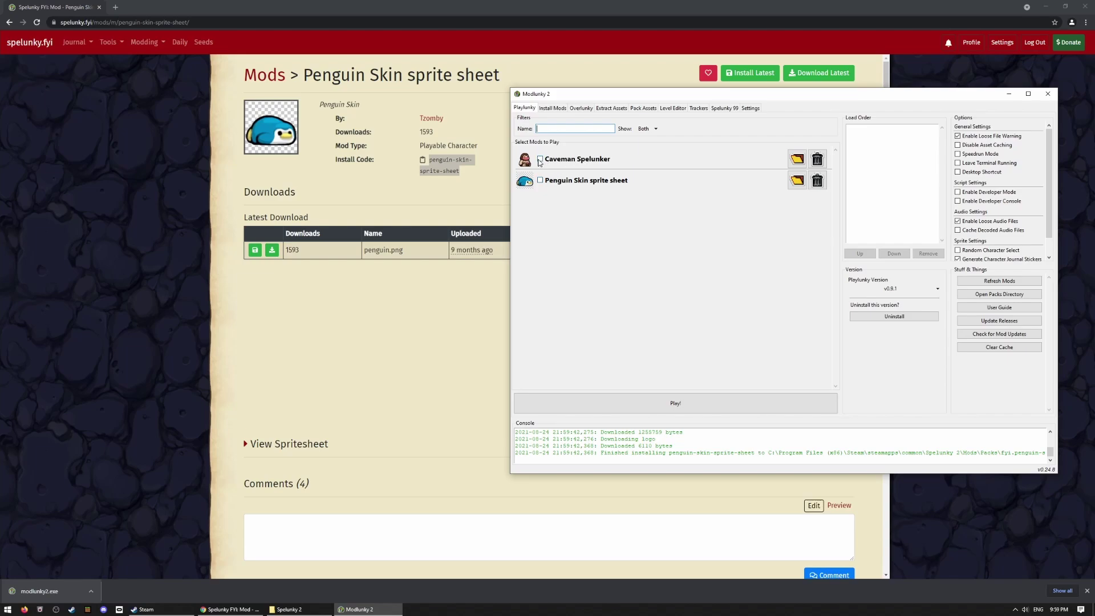
- Enable the Caveman Spelunker and Penguin Skin sprite sheet mods and launch the game with them
{"action": "left_click", "coordinate": [540, 159]}
{"action": "left_click", "coordinate": [540, 180]}
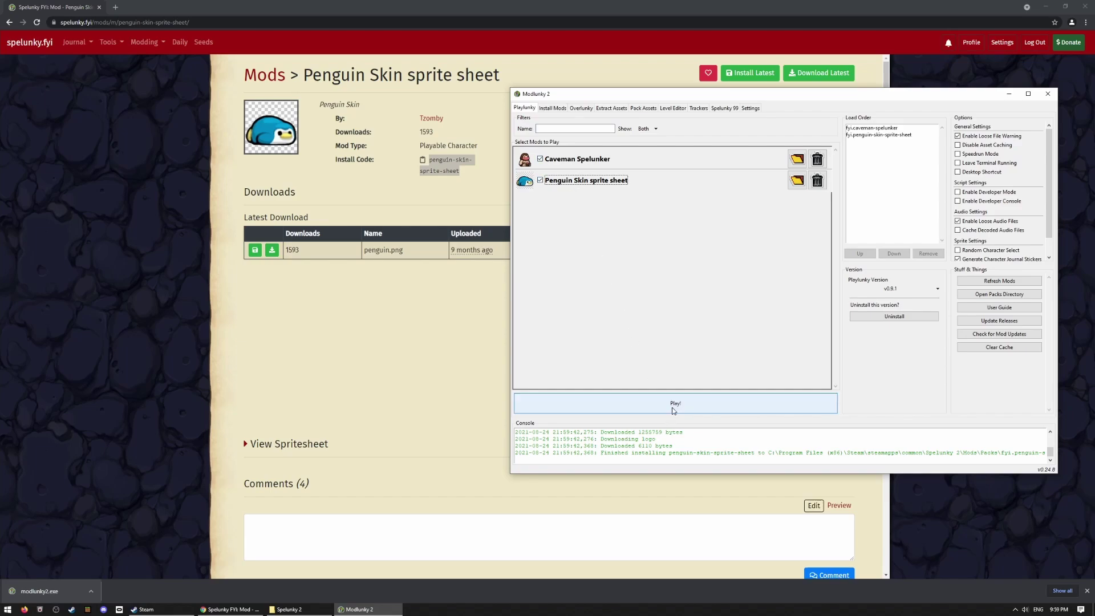
{"action": "left_click", "coordinate": [675, 407]}
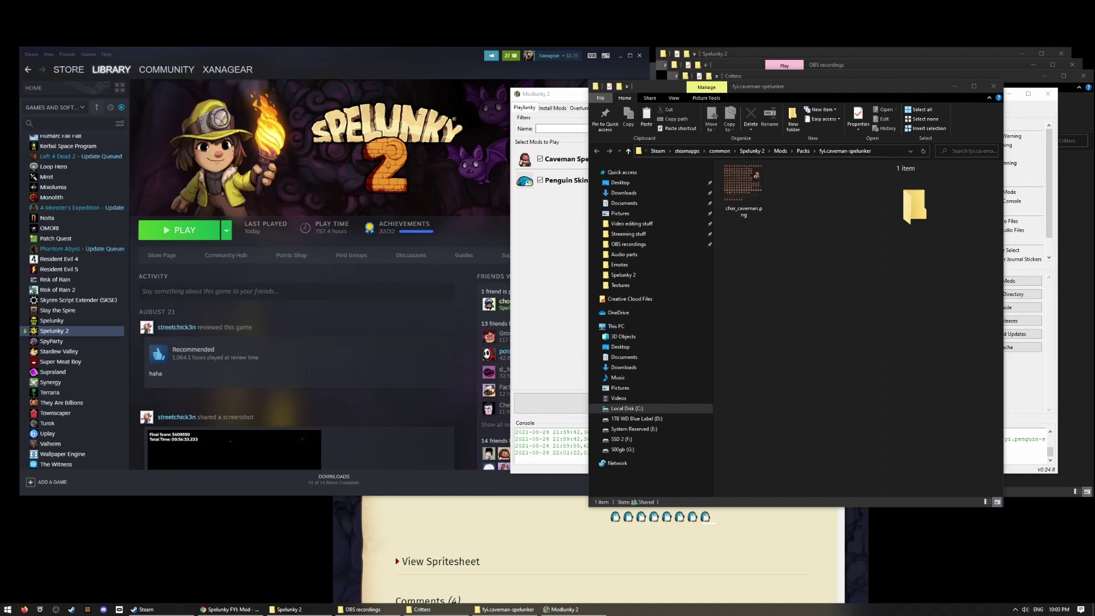
- Open the Spelunky Textures folder in a wider window, examine how the character sprite sheet files are named, and close the folder
{"action": "left_click", "coordinate": [753, 198]}
{"action": "double_click", "coordinate": [752, 198]}
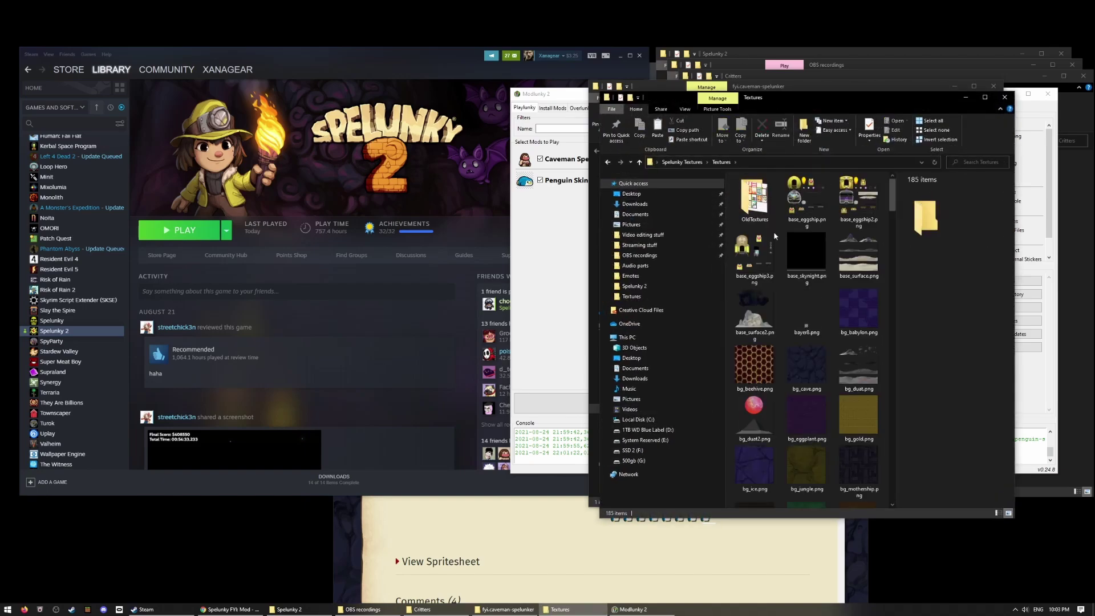
{"action": "left_click_drag", "start_coordinate": [599, 315], "coordinate": [364, 315]}
{"action": "left_click", "coordinate": [568, 360]}
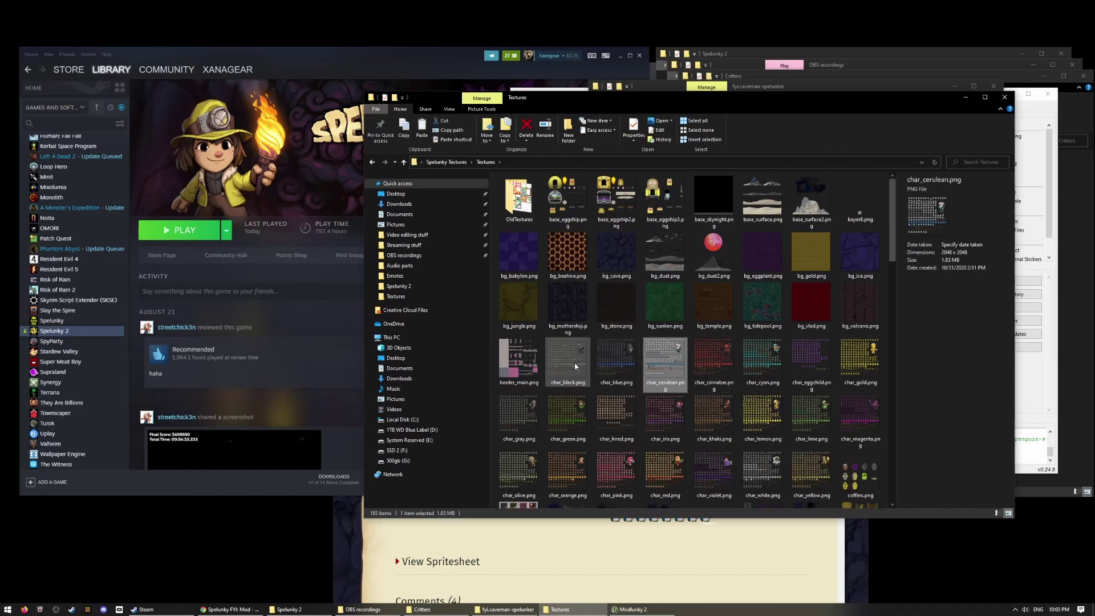
{"action": "key", "text": "Right"}
{"action": "key", "text": "Right"}
{"action": "key", "text": "Right"}
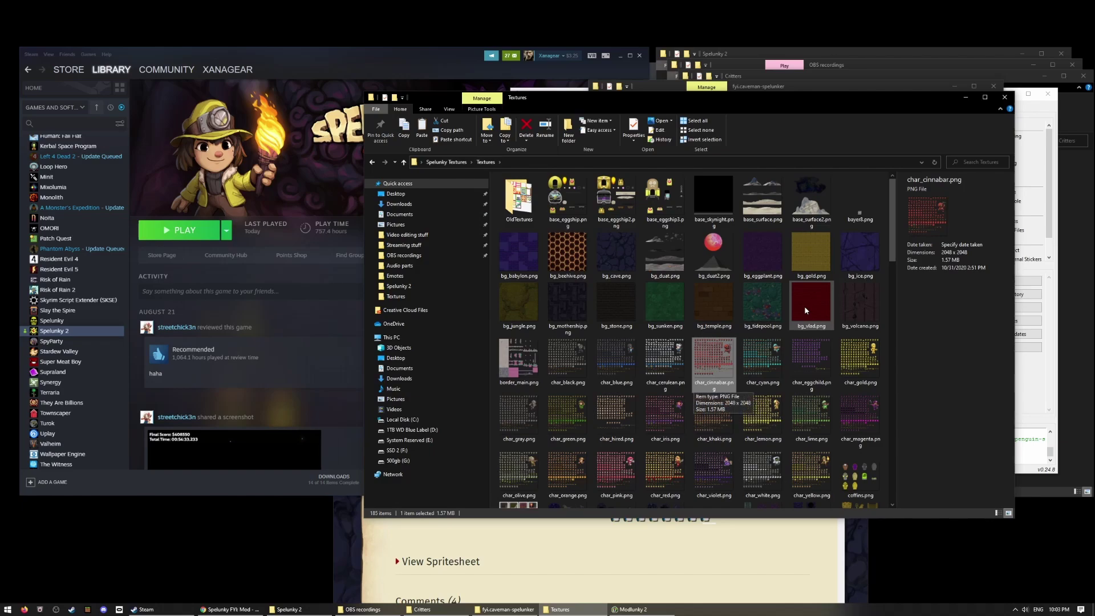
{"action": "key", "text": "Left"}
{"action": "key", "text": "Left"}
{"action": "key", "text": "Left"}
{"action": "key", "text": "Down"}
{"action": "key", "text": "Right"}
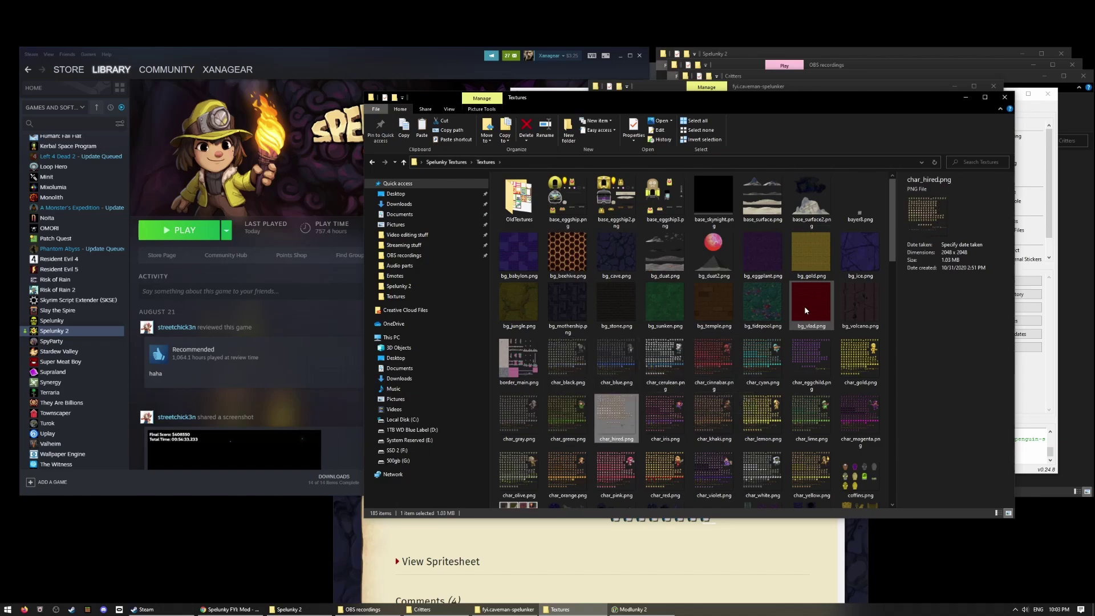
{"action": "key", "text": "Right"}
{"action": "key", "text": "Left"}
{"action": "key", "text": "Up"}
{"action": "key", "text": "Down"}
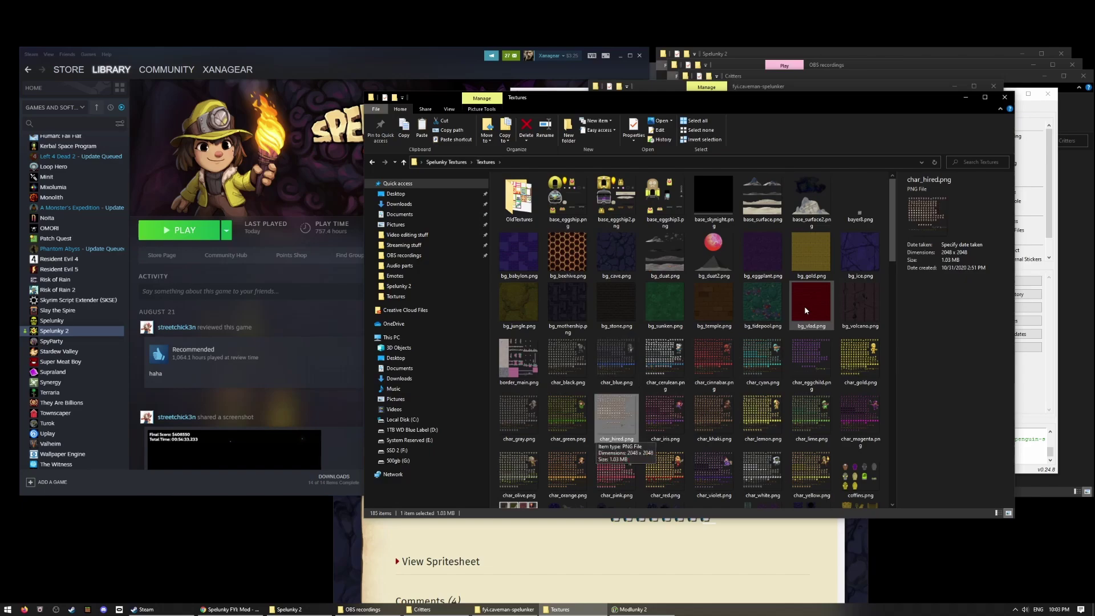
{"action": "key", "text": "Left"}
{"action": "key", "text": "Up"}
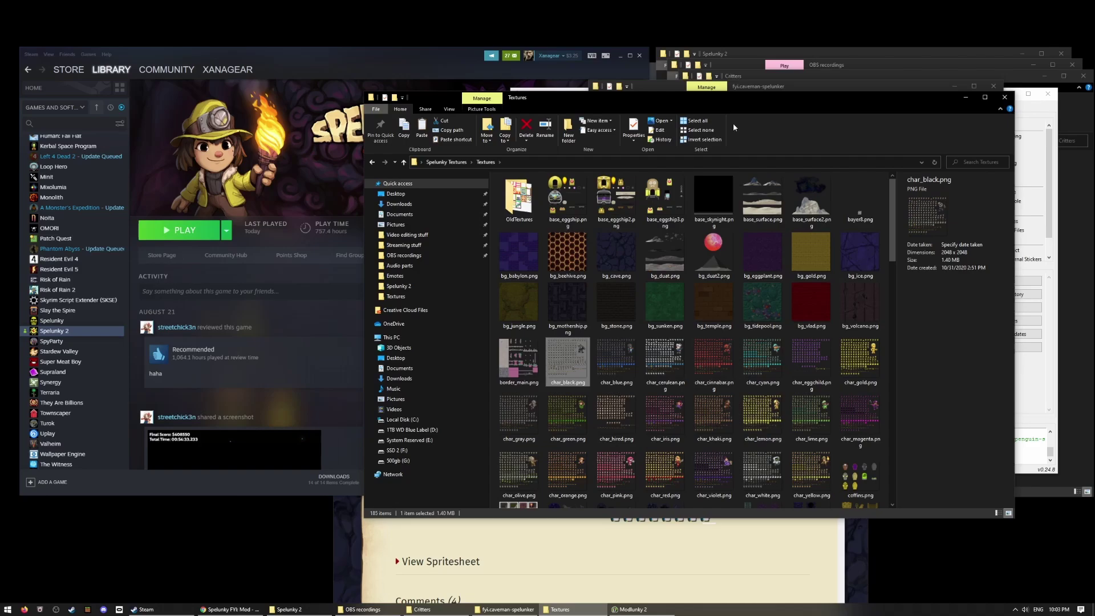
{"action": "left_click", "coordinate": [1004, 97]}
- Rename char_caveman.png in the fyi.caveman-spelunker pack folder to char_yellow.png
{"action": "left_click", "coordinate": [755, 195]}
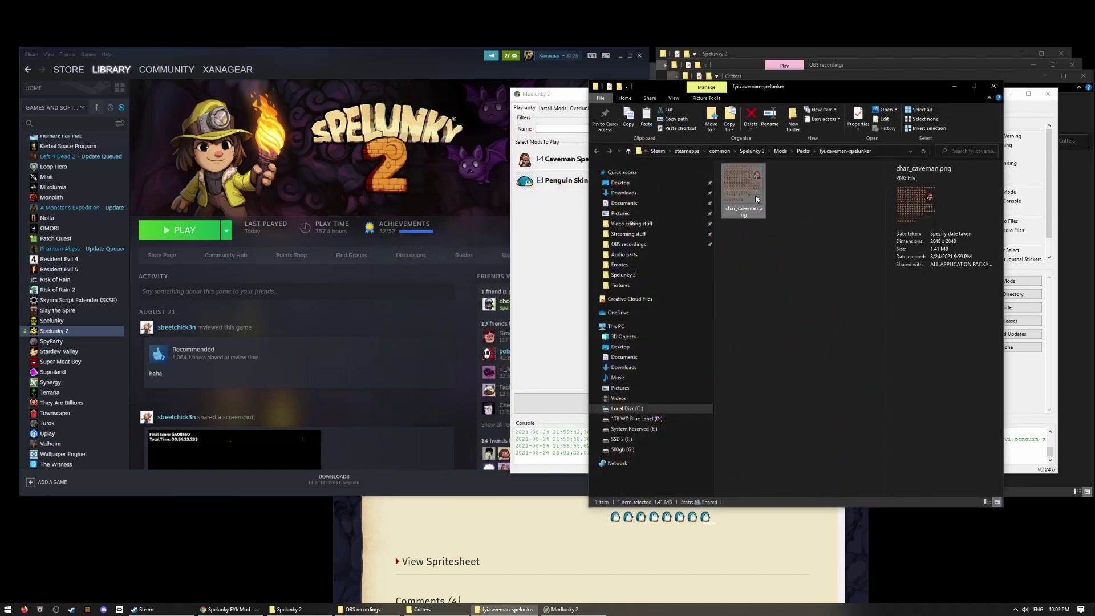
{"action": "right_click", "coordinate": [755, 196]}
{"action": "left_click", "coordinate": [660, 446]}
{"action": "left_click", "coordinate": [743, 215]}
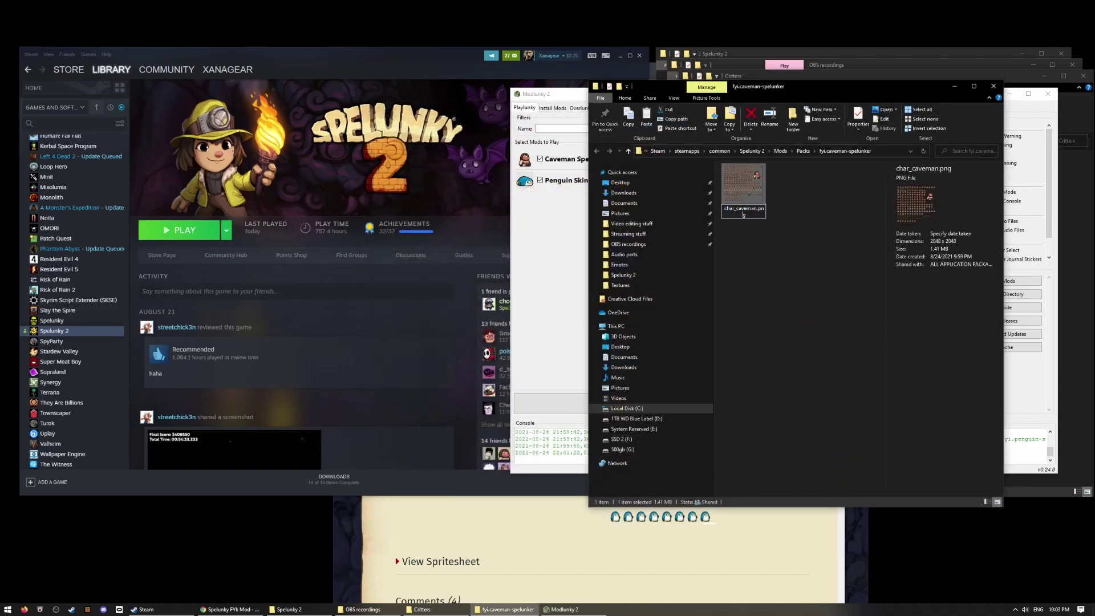
{"action": "left_click_drag", "start_coordinate": [756, 208], "coordinate": [738, 209]}
{"action": "type", "text": "yellow"}
{"action": "key", "text": "Return"}
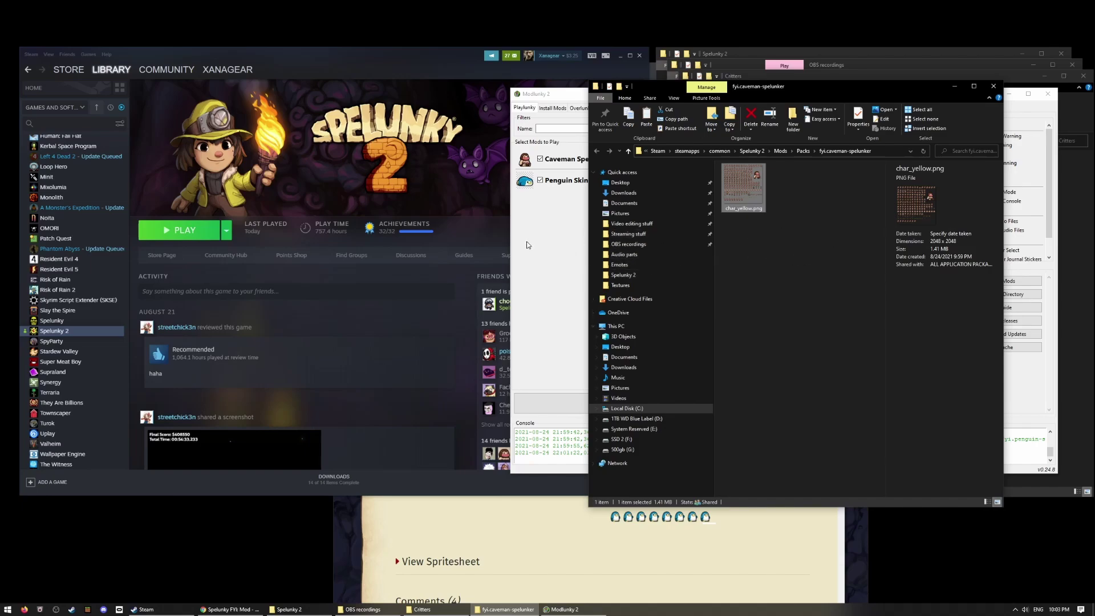
- Switch to Modlunky 2, launch the modded game again, and proceed to the adventurer selection
{"action": "left_click", "coordinate": [547, 235]}
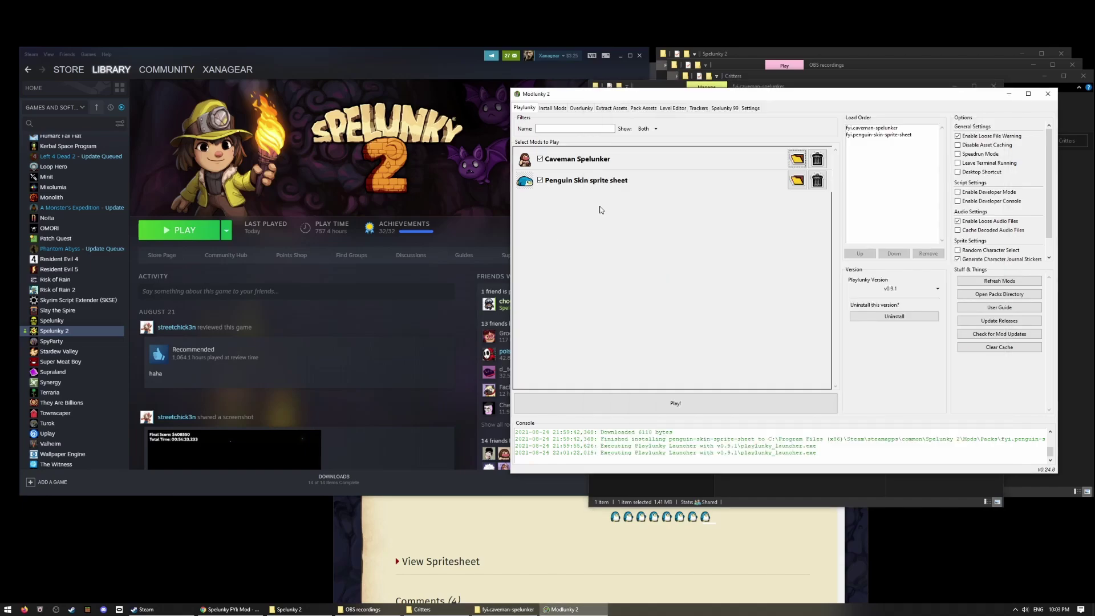
{"action": "left_click", "coordinate": [656, 403]}
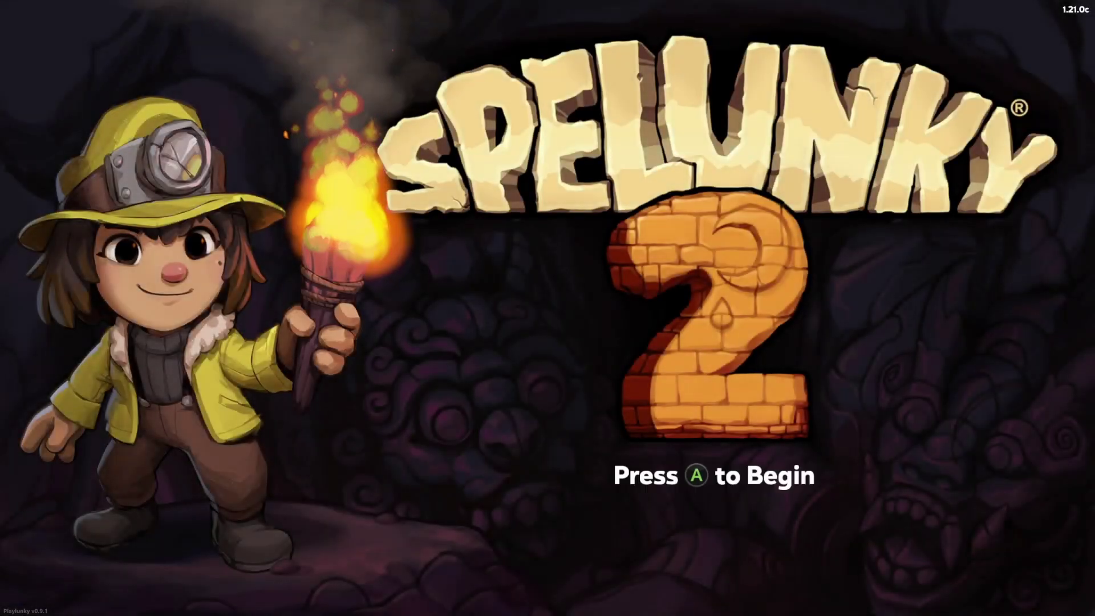
{"action": "key", "text": "Return"}
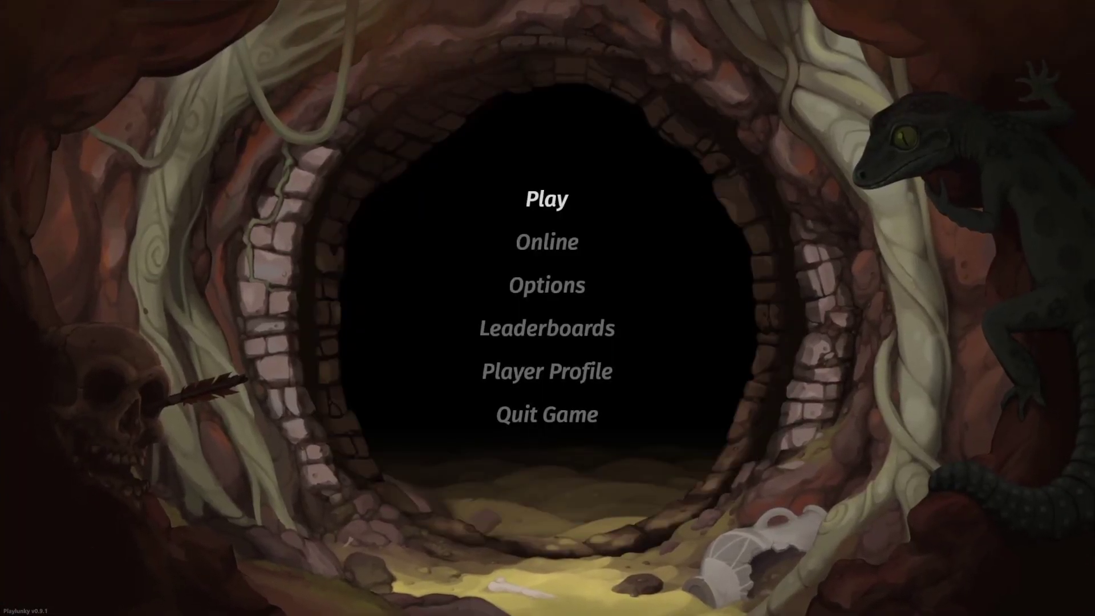
{"action": "key", "text": "Return"}
{"action": "key", "text": "Return"}
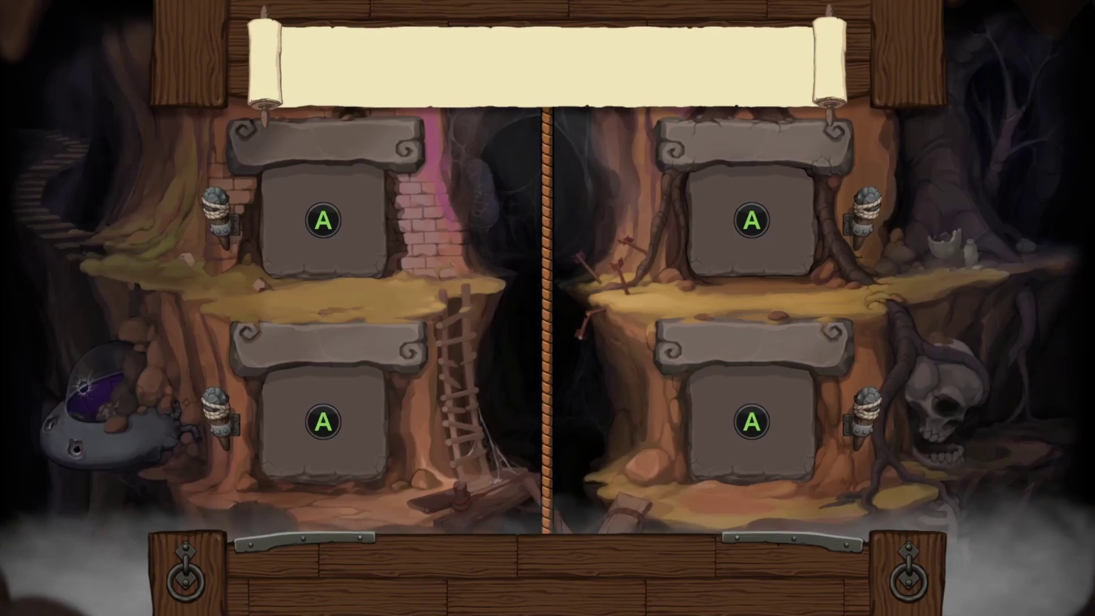
- Browse through the available adventurers and enter the game as Classic Guy
{"action": "key", "text": "Left"}
{"action": "key", "text": "Left"}
{"action": "key", "text": "Left"}
{"action": "key", "text": "Left"}
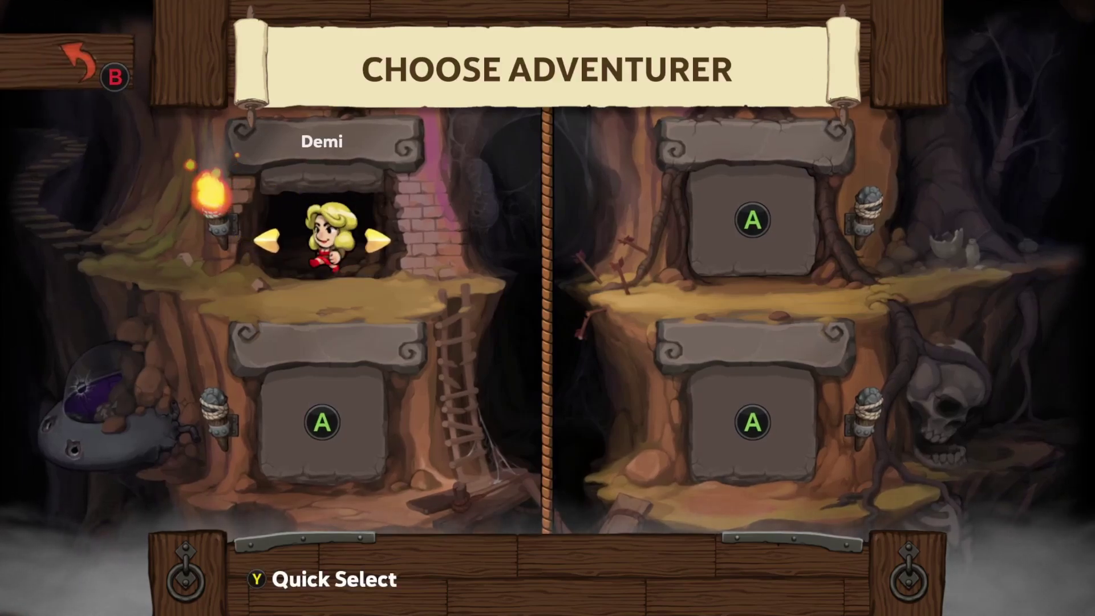
{"action": "key", "text": "Left"}
{"action": "key", "text": "Left"}
{"action": "key", "text": "Left"}
{"action": "key", "text": "Left"}
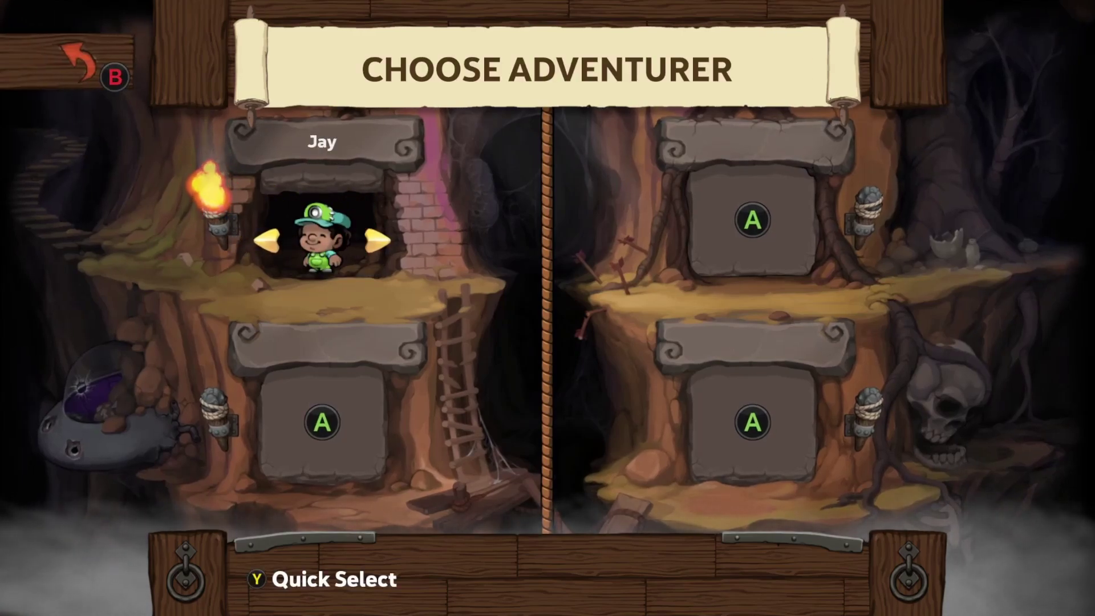
{"action": "key", "text": "Left"}
{"action": "key", "text": "Left"}
{"action": "key", "text": "Left"}
{"action": "key", "text": "Left"}
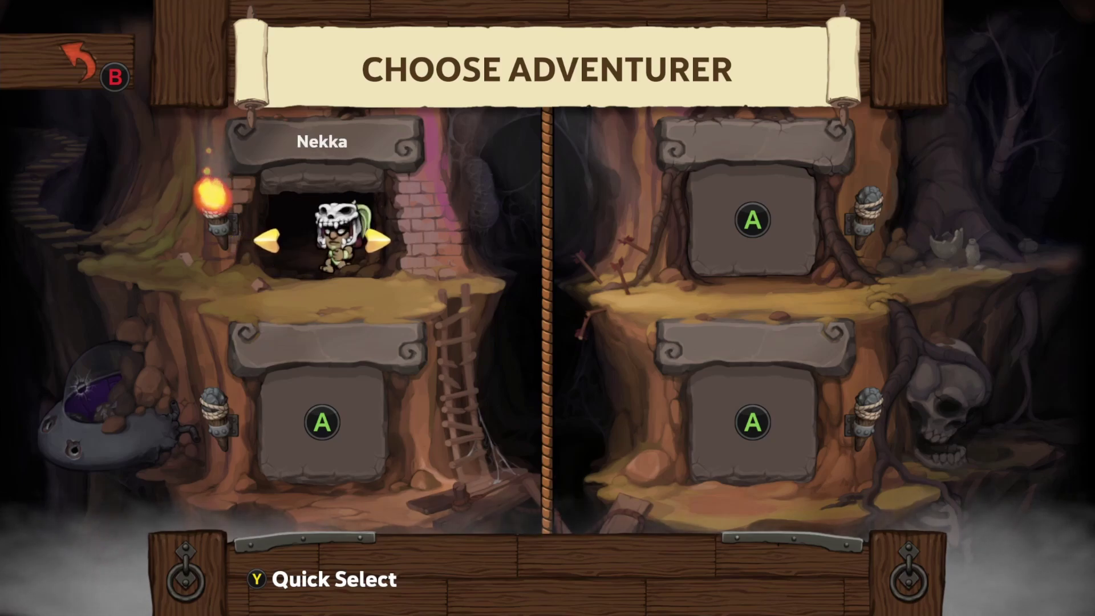
{"action": "key", "text": "Left"}
{"action": "key", "text": "Left"}
{"action": "key", "text": "Left"}
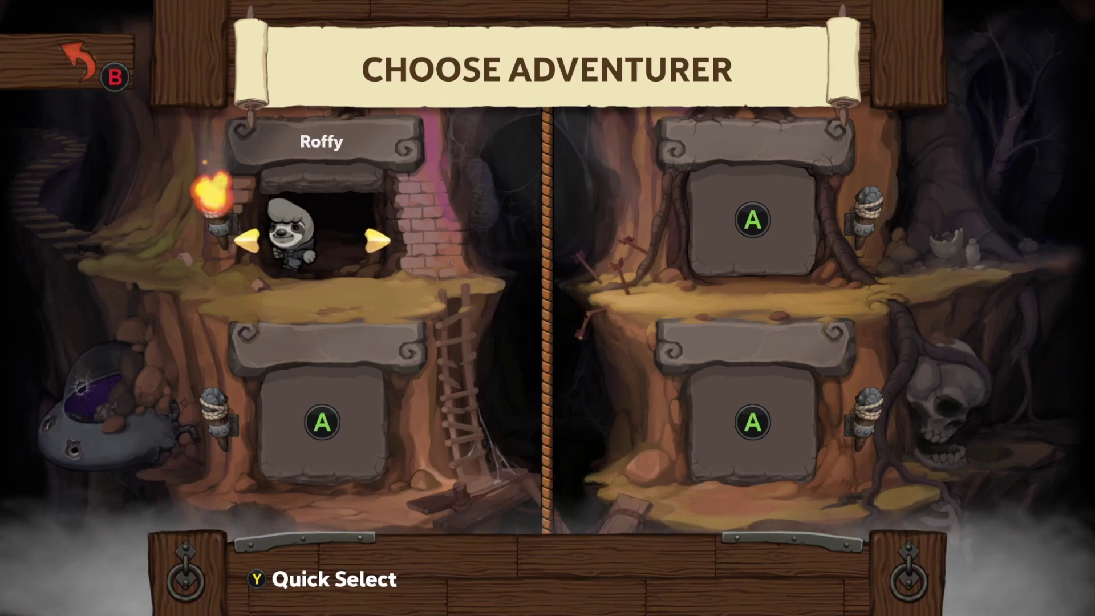
{"action": "key", "text": "Left"}
{"action": "key", "text": "Left"}
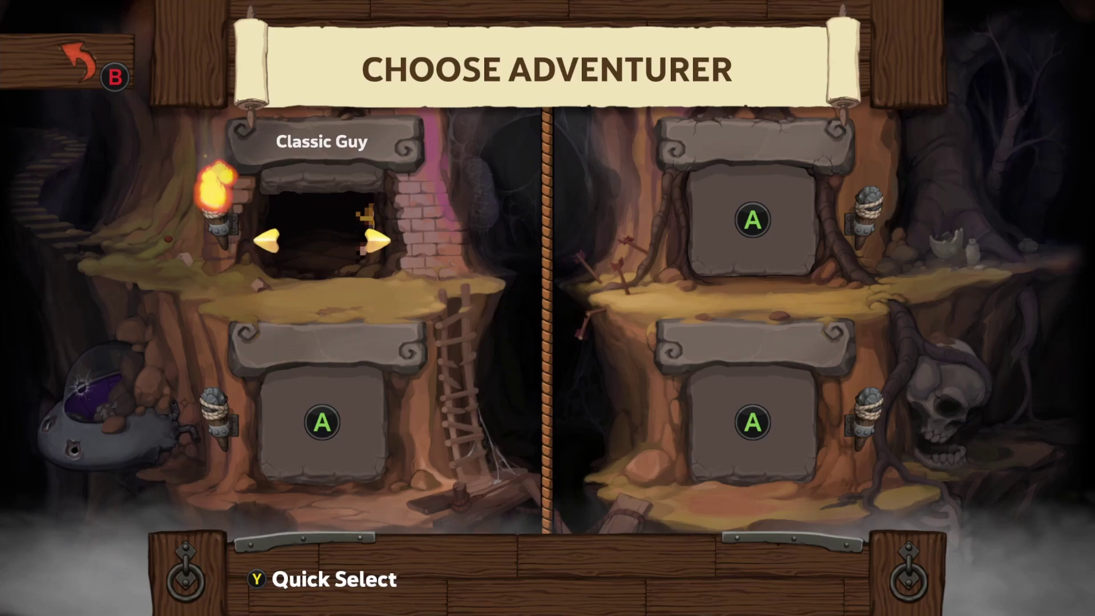
{"action": "key", "text": "Right"}
{"action": "key", "text": "Return"}
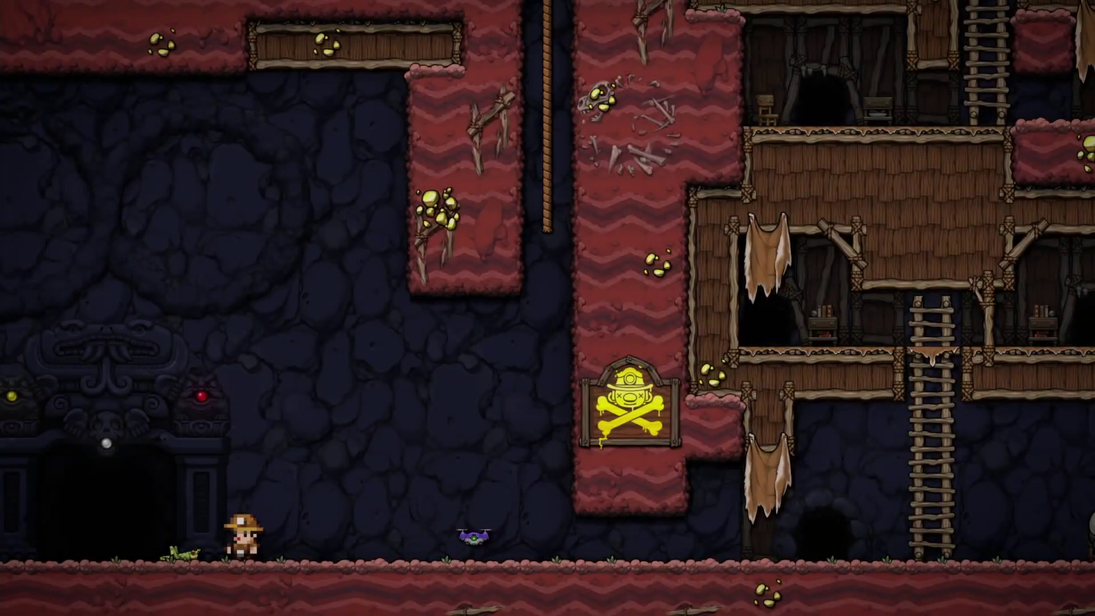
- Walk around the base camp to inspect the caveman character skin
{"action": "key", "text": "Left"}
{"action": "key", "text": "Left"}
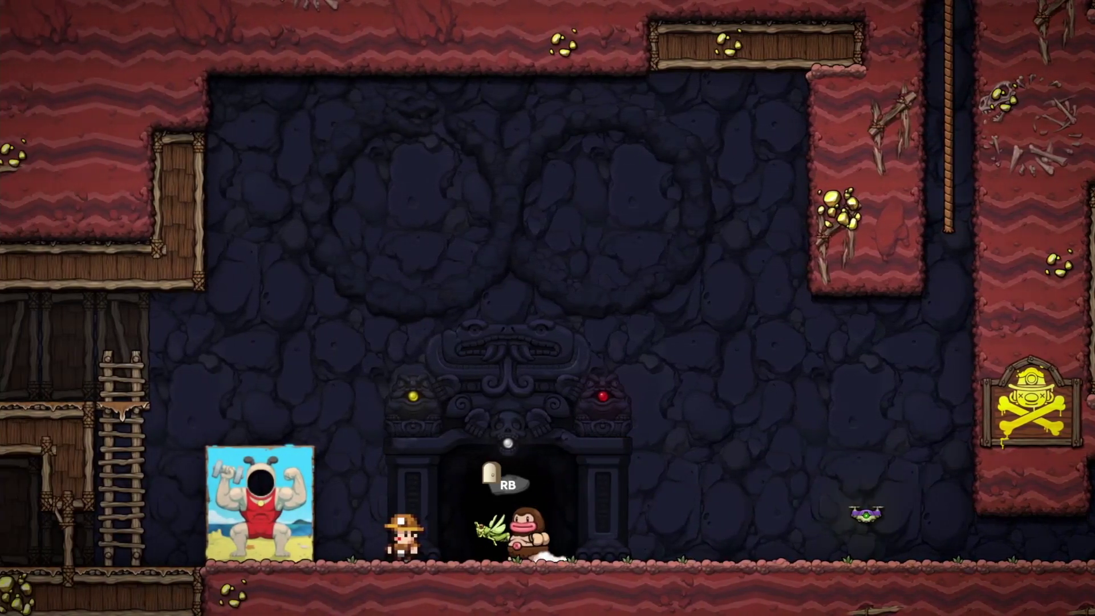
{"action": "key", "text": "Right"}
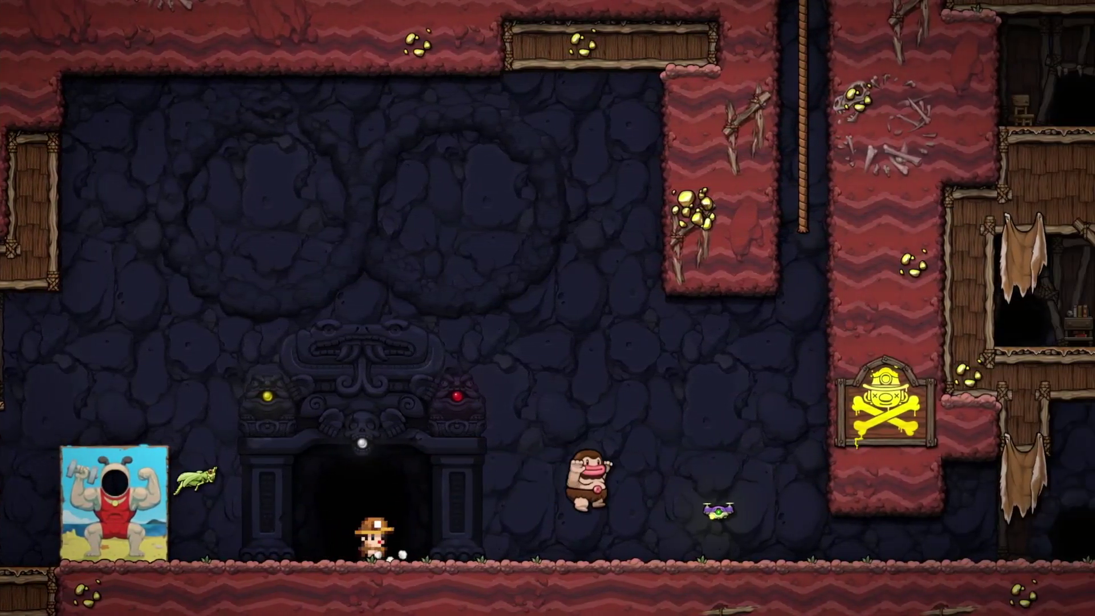
{"action": "key", "text": "Right"}
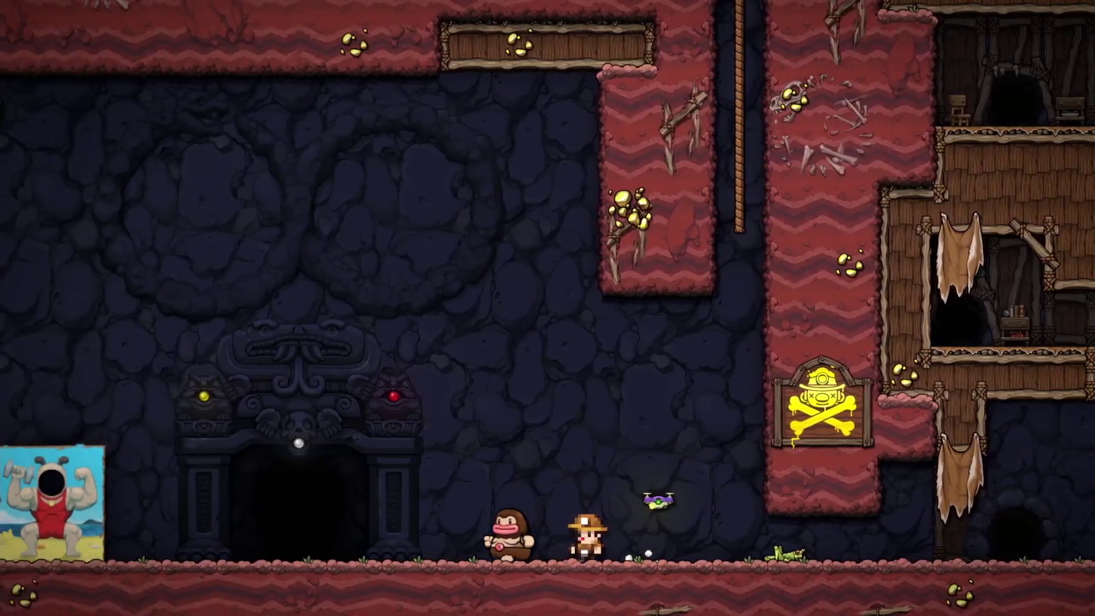
- Pause the game and exit it to the desktop
{"action": "key", "text": "Escape"}
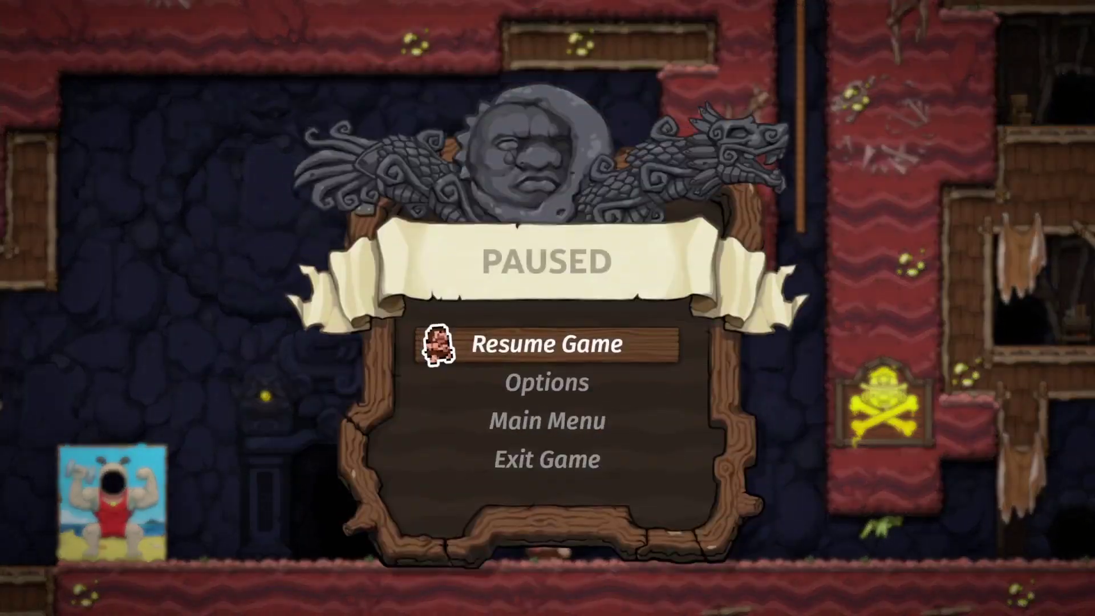
{"action": "key", "text": "Down"}
{"action": "key", "text": "Down"}
{"action": "key", "text": "Down"}
{"action": "key", "text": "Return"}
{"action": "key", "text": "Escape"}
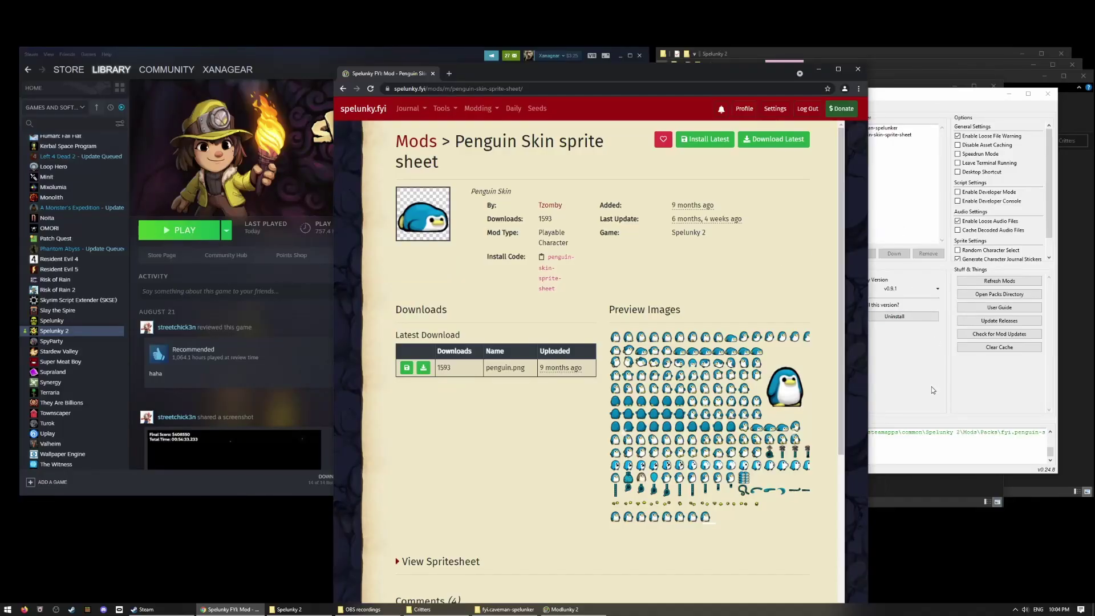
- Bring Modlunky 2 forward and download the latest version of Overlunky
{"action": "left_click_drag", "start_coordinate": [730, 94], "coordinate": [708, 107]}
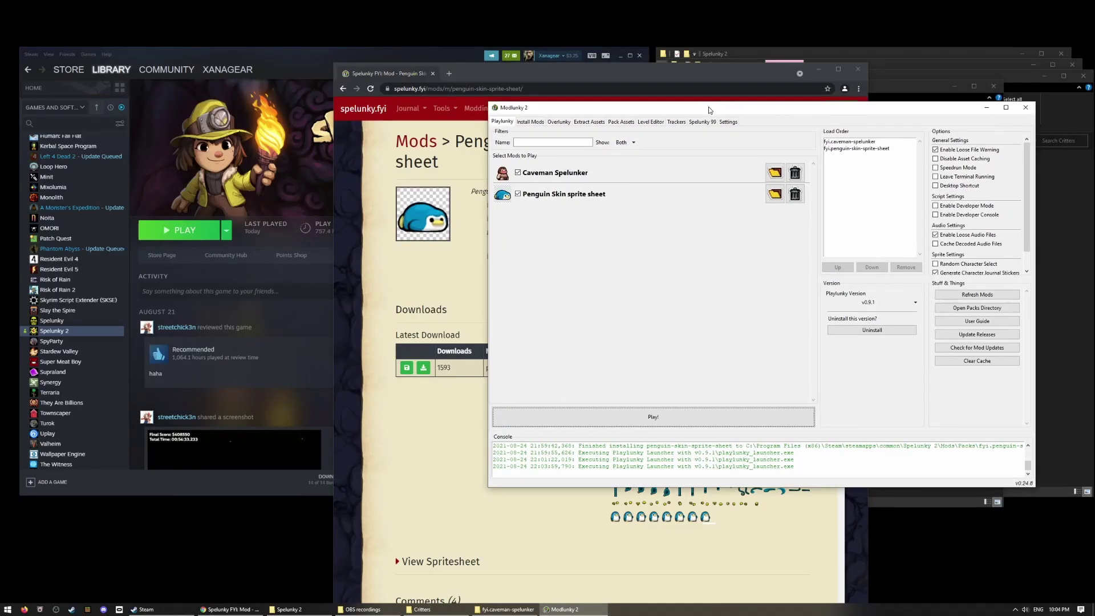
{"action": "left_click", "coordinate": [570, 123]}
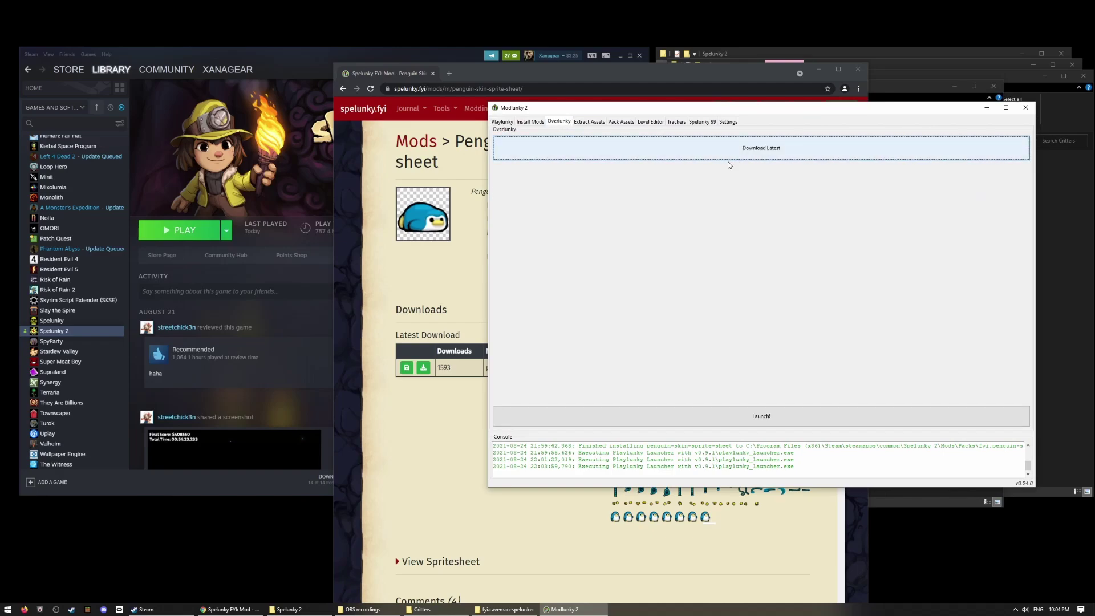
{"action": "left_click", "coordinate": [757, 146]}
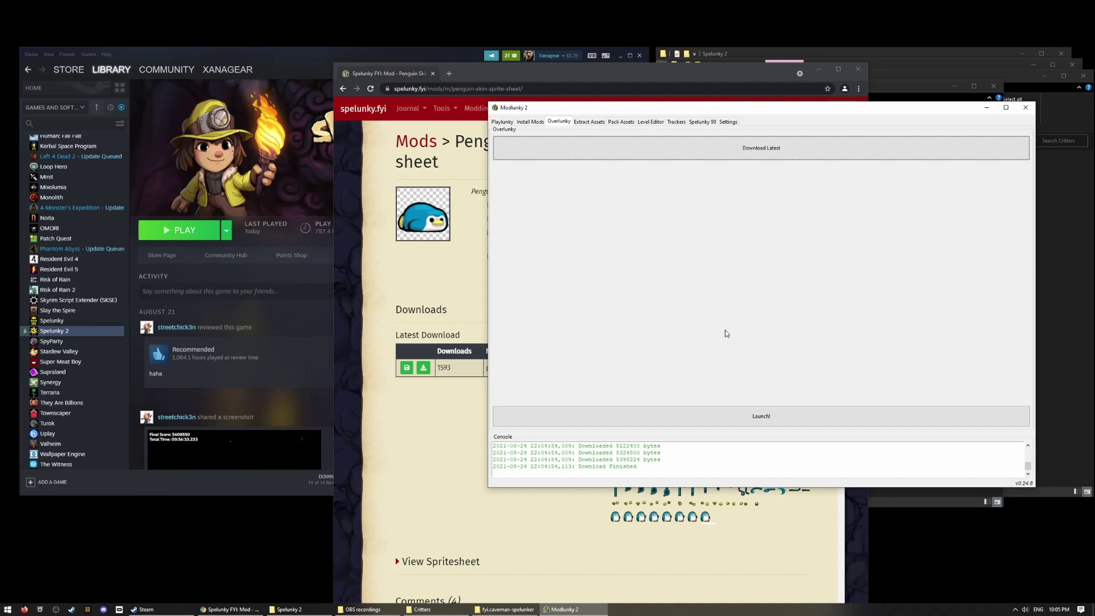
- Examine Modlunky 2's Spelunky 99, Trackers, Install Mods, Overlunky and Extract Assets sections and the Playlunky options, ending back at Playlunky
{"action": "left_click", "coordinate": [700, 124]}
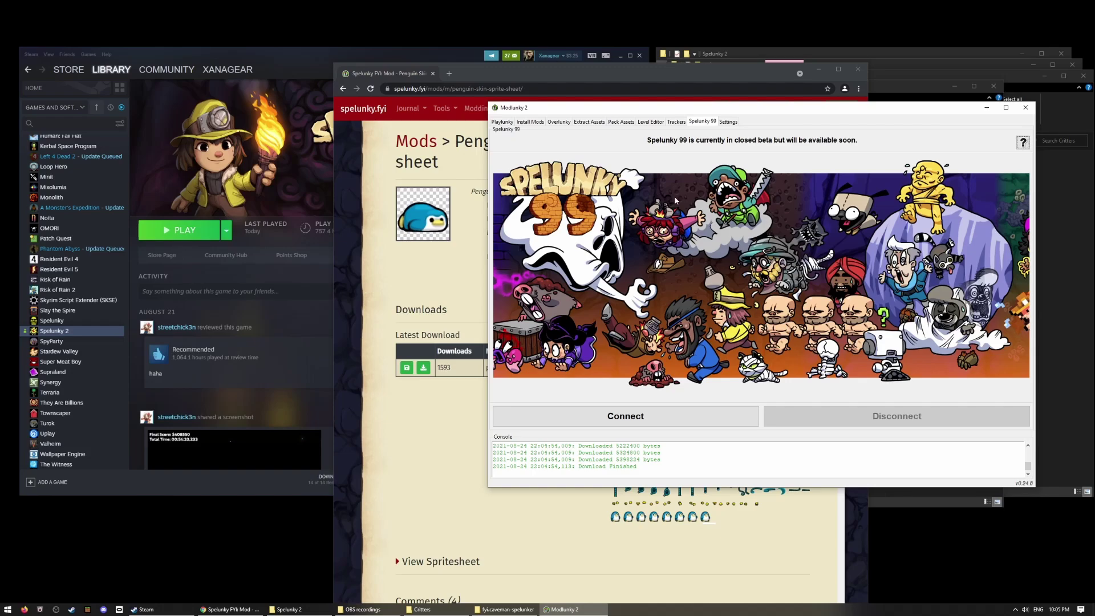
{"action": "left_click", "coordinate": [677, 122]}
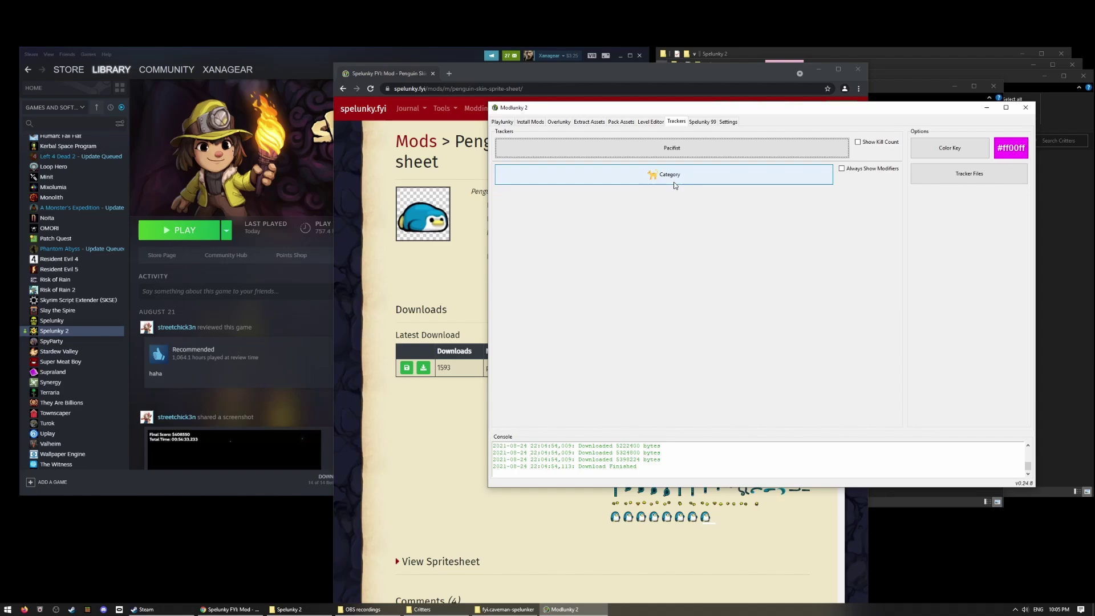
{"action": "left_click", "coordinate": [500, 122]}
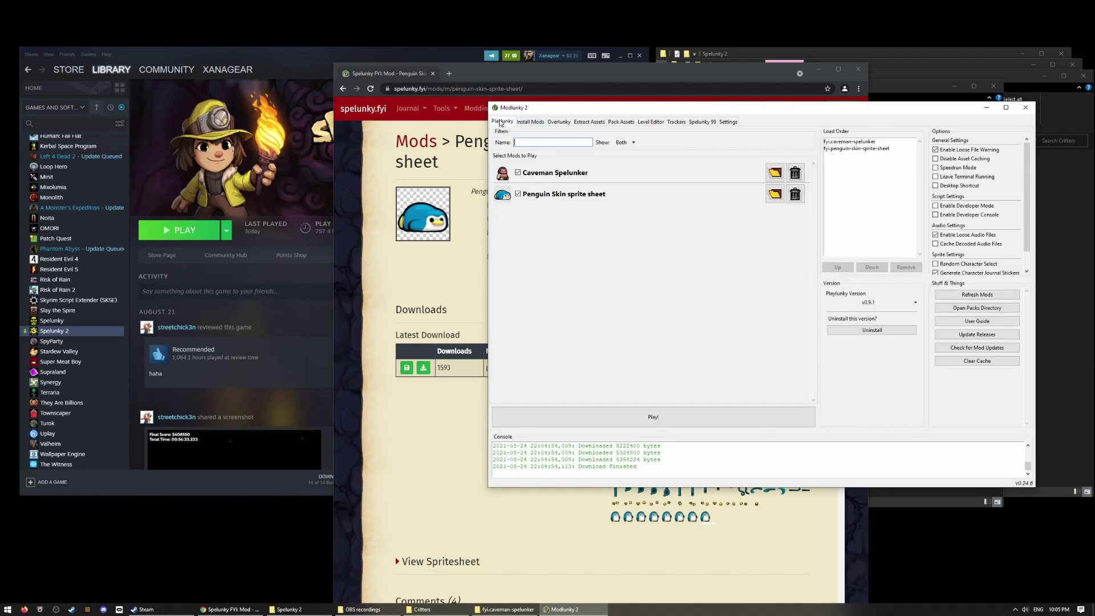
{"action": "left_click", "coordinate": [676, 123]}
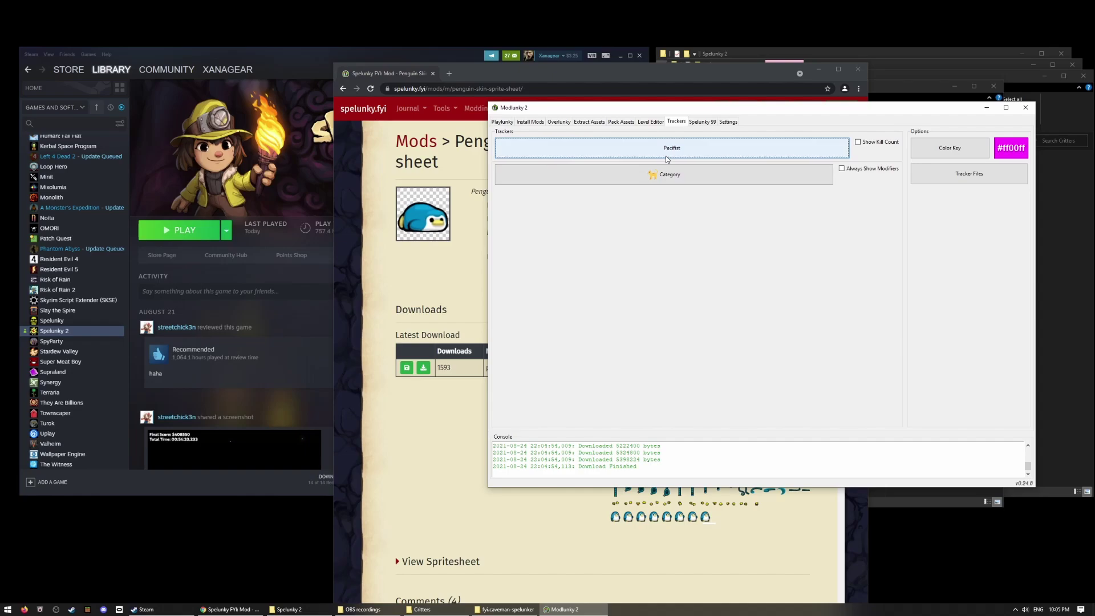
{"action": "left_click", "coordinate": [503, 122]}
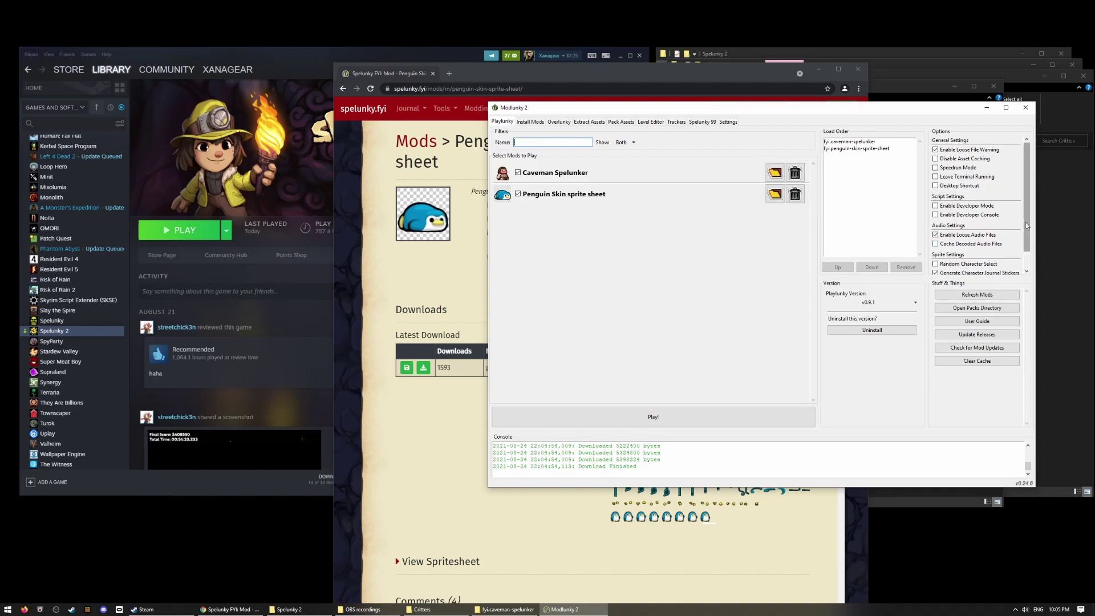
{"action": "left_click_drag", "start_coordinate": [1026, 224], "coordinate": [1025, 254]}
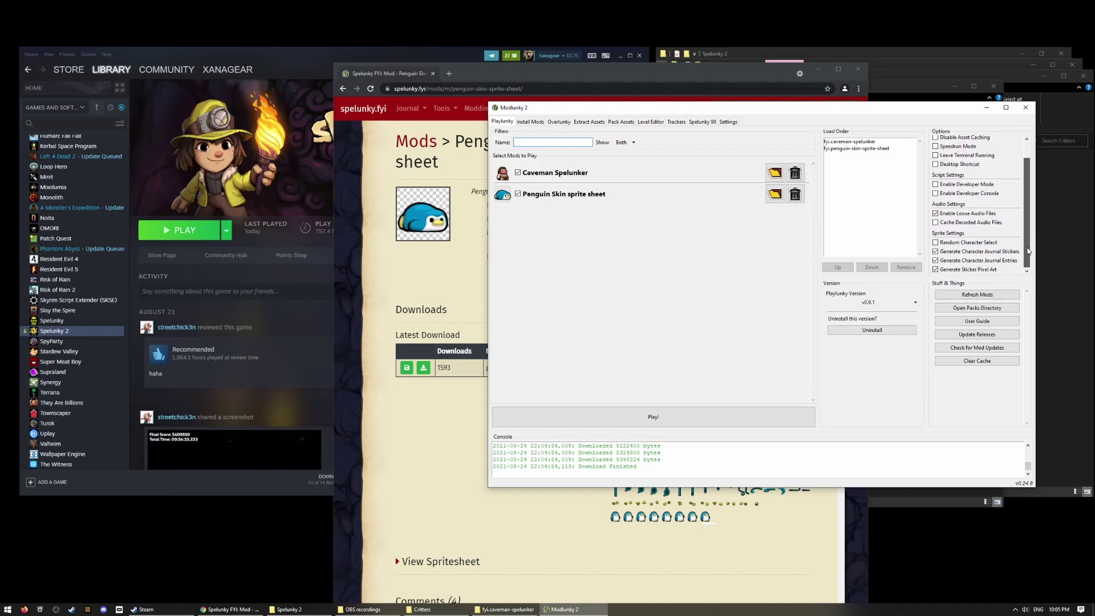
{"action": "scroll", "coordinate": [1025, 256], "scroll_direction": "up", "scroll_amount": 5}
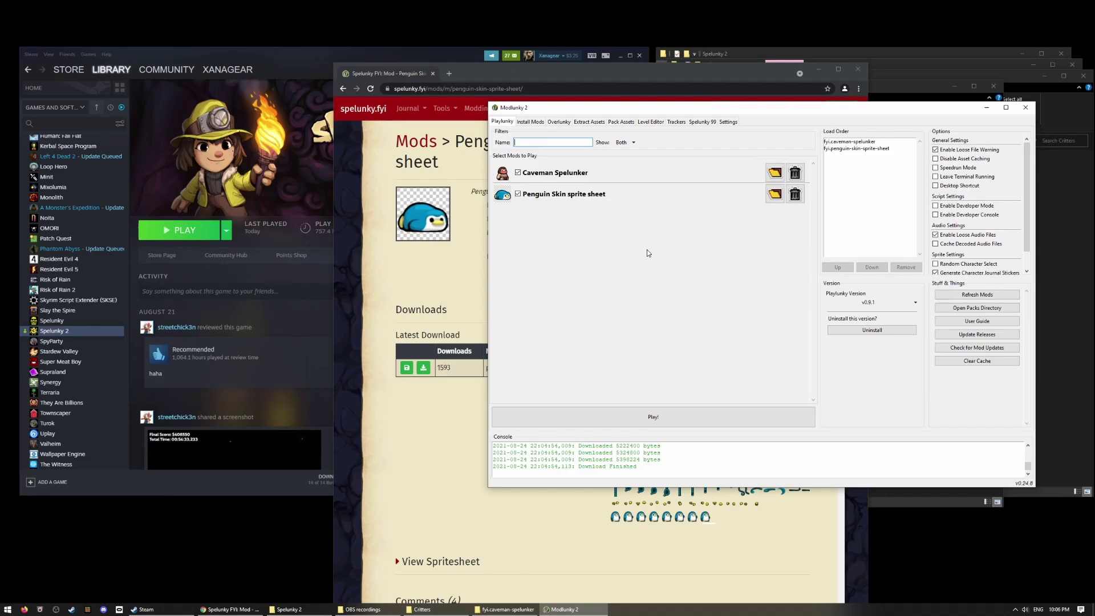
{"action": "left_click", "coordinate": [529, 122]}
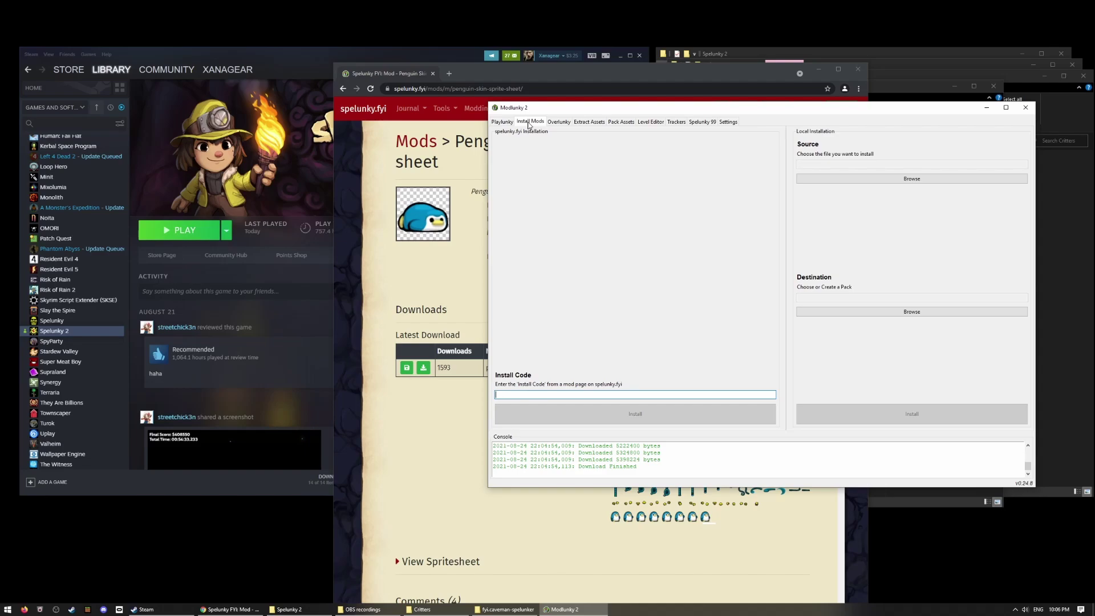
{"action": "left_click", "coordinate": [558, 124]}
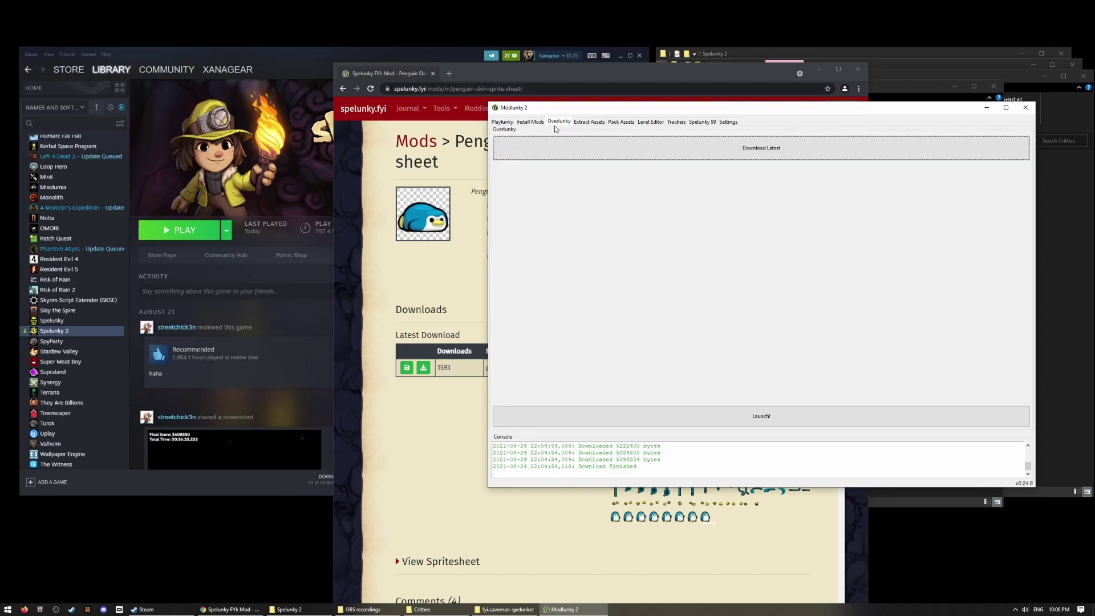
{"action": "left_click", "coordinate": [582, 124]}
{"action": "left_click", "coordinate": [509, 124]}
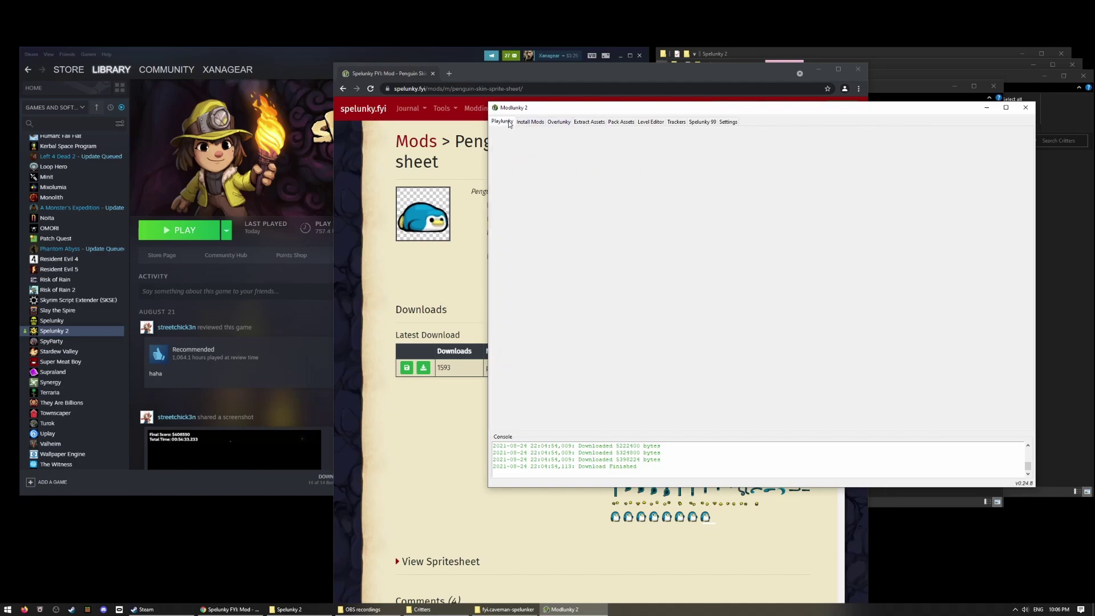